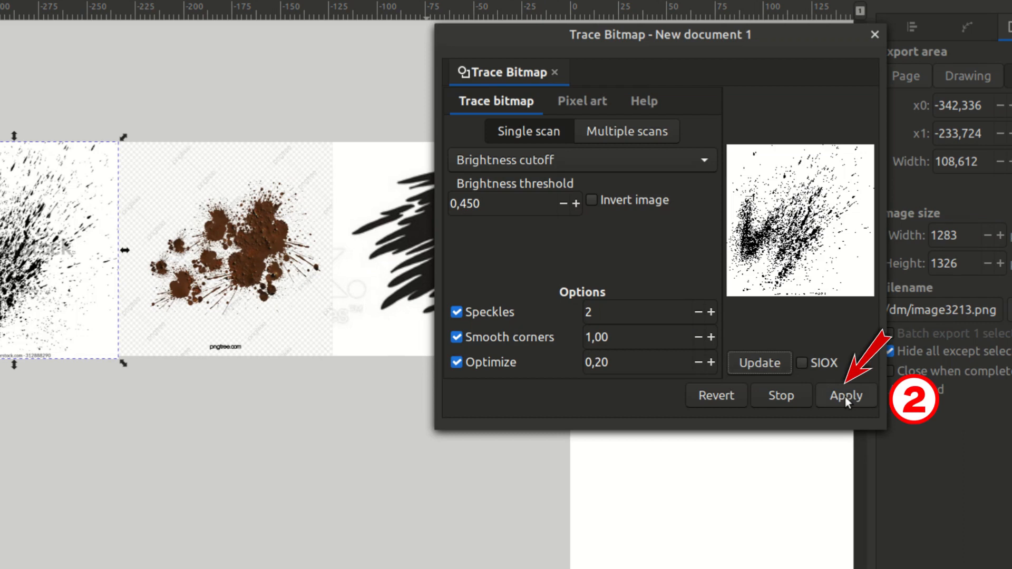
Place the ink-spray trace below its source image, and trace the brown splatter image with Brightness cutoff, placing the result below it
drag(140, 275, 144, 443)
click(332, 274)
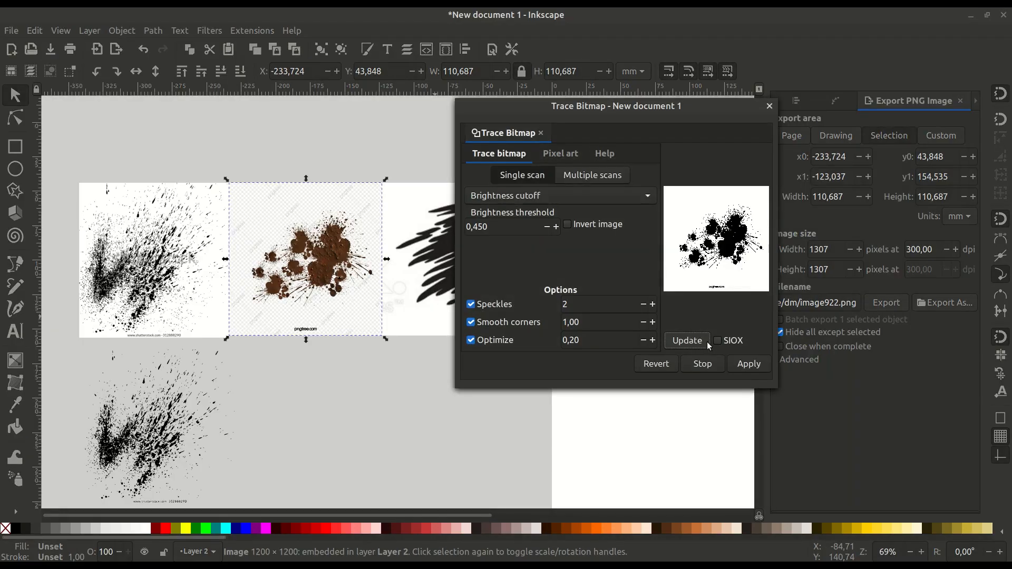
click(749, 364)
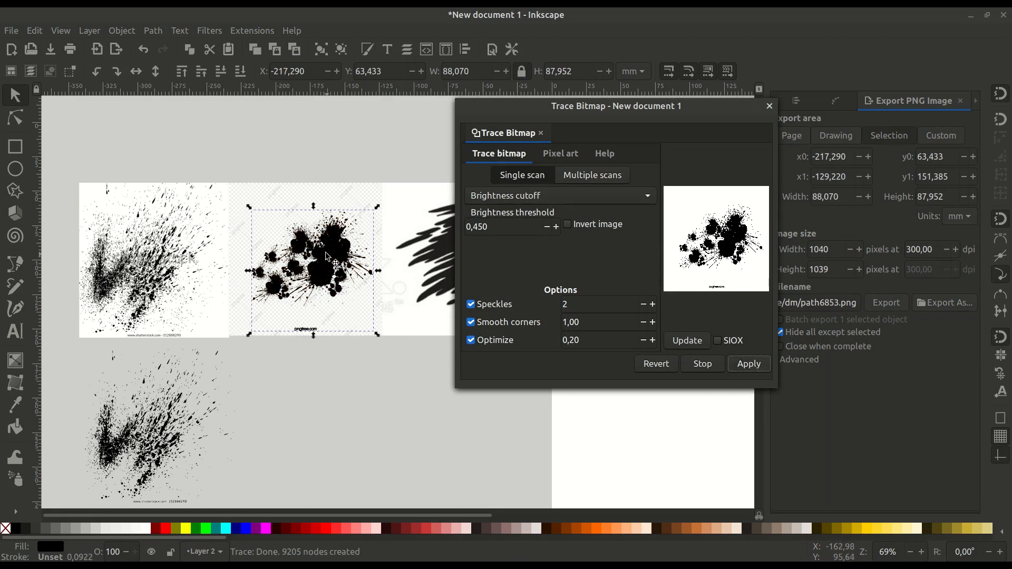
drag(325, 331, 318, 498)
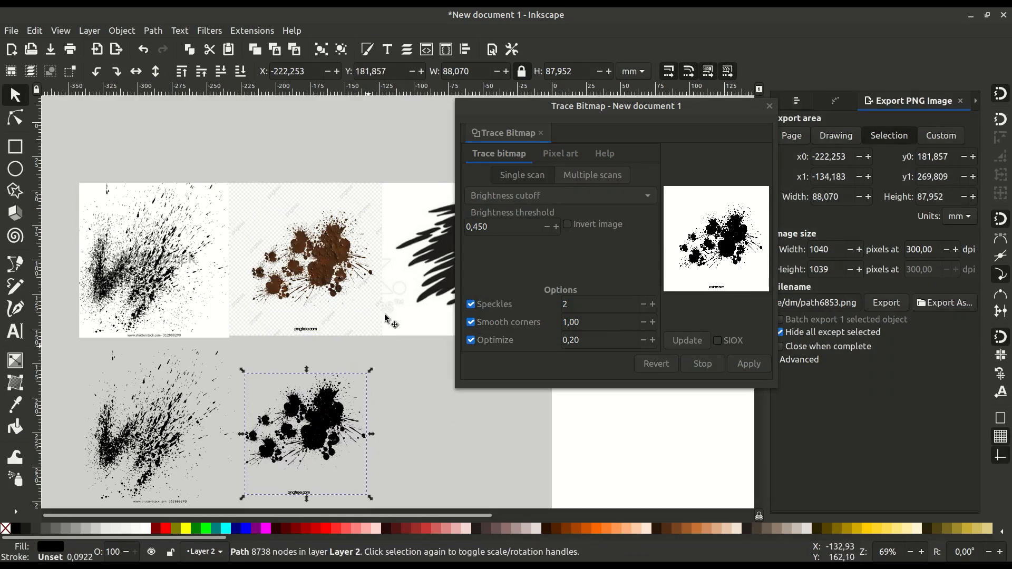
Trace the brush-stroke image with Brightness cutoff and place the vector result below its source image
drag(385, 327, 307, 321)
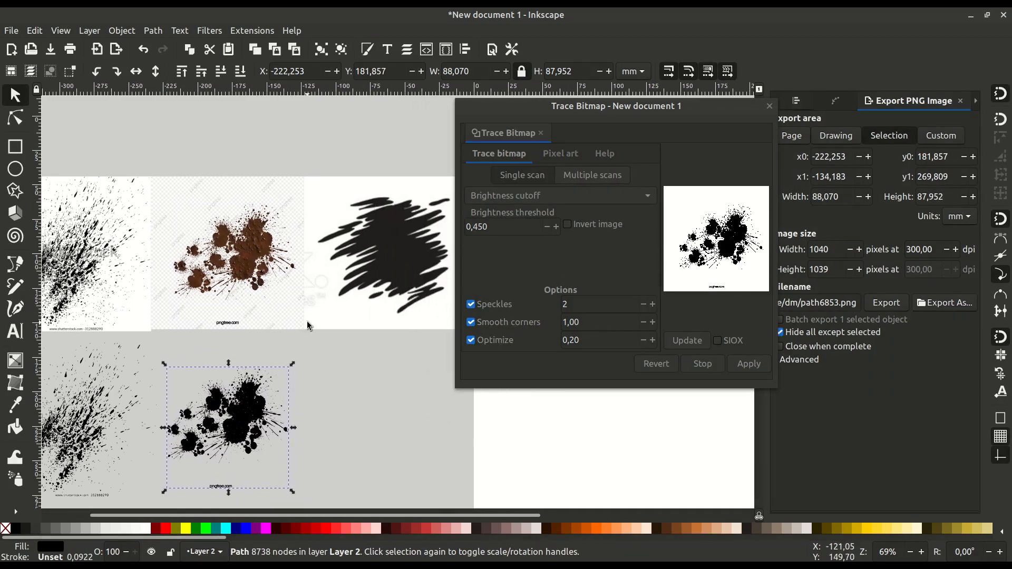
click(380, 263)
click(687, 341)
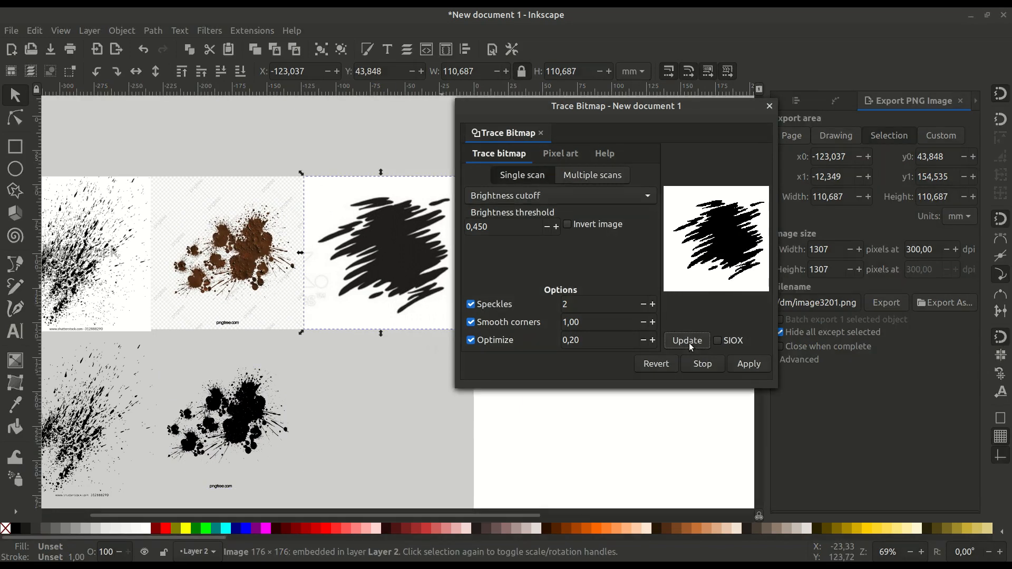
click(747, 366)
drag(394, 259, 383, 428)
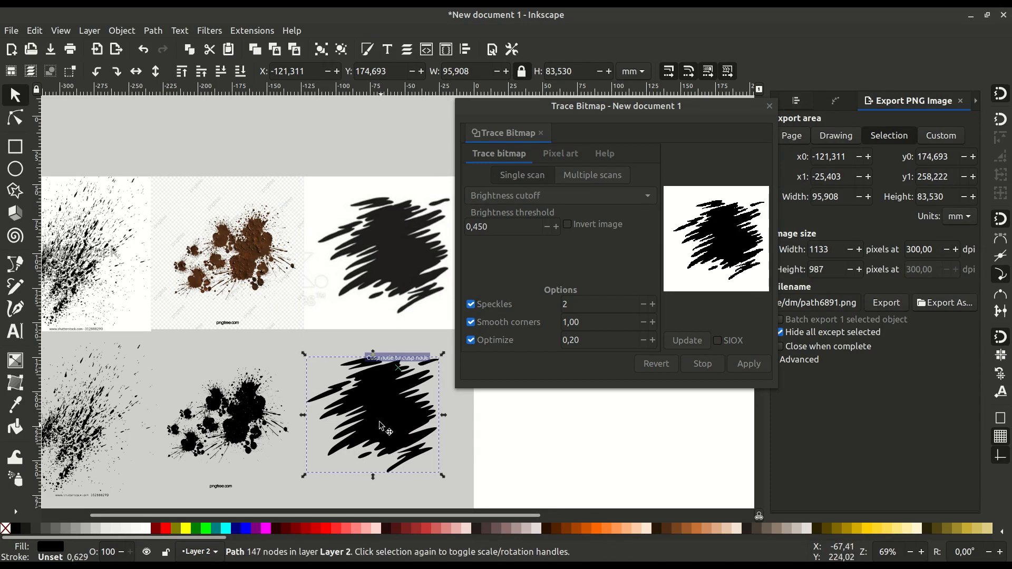
click(769, 106)
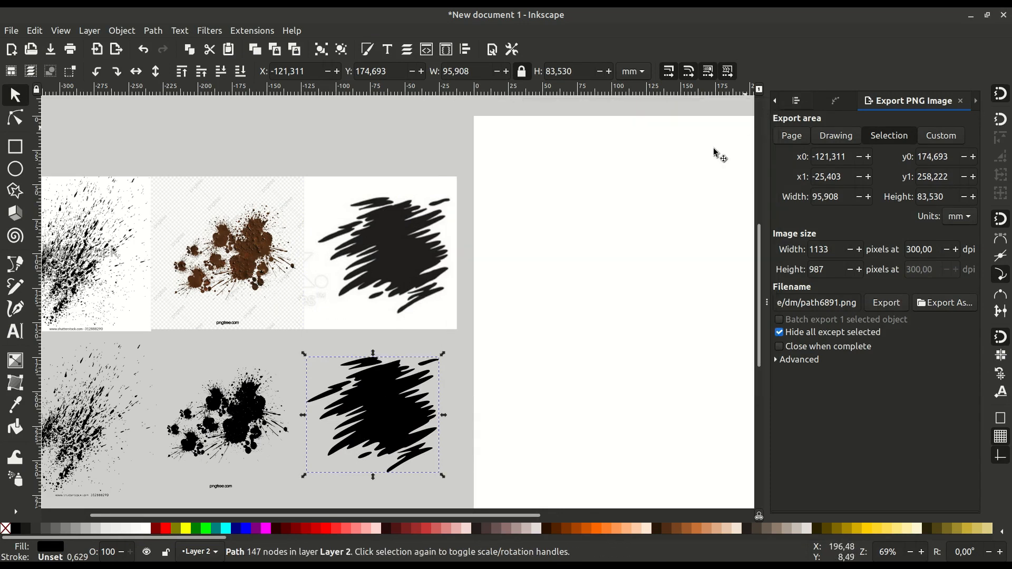
Delete the three source bitmap images above the traces
mouse_move(433, 253)
mouse_down()
mouse_move(542, 232)
mouse_move(546, 215)
mouse_up()
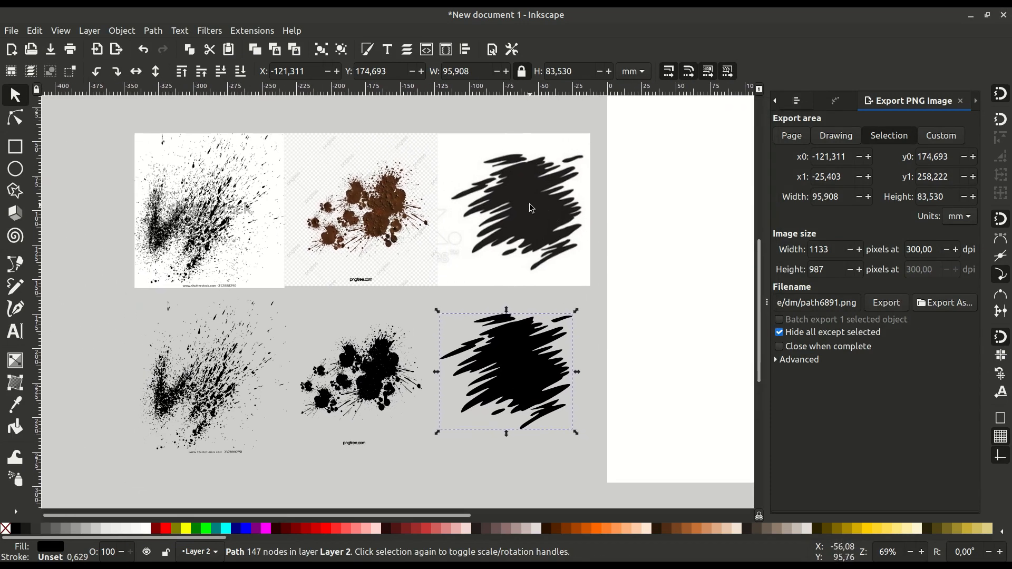
click(531, 207)
shift+click(324, 204)
shift+click(246, 206)
right_click(323, 195)
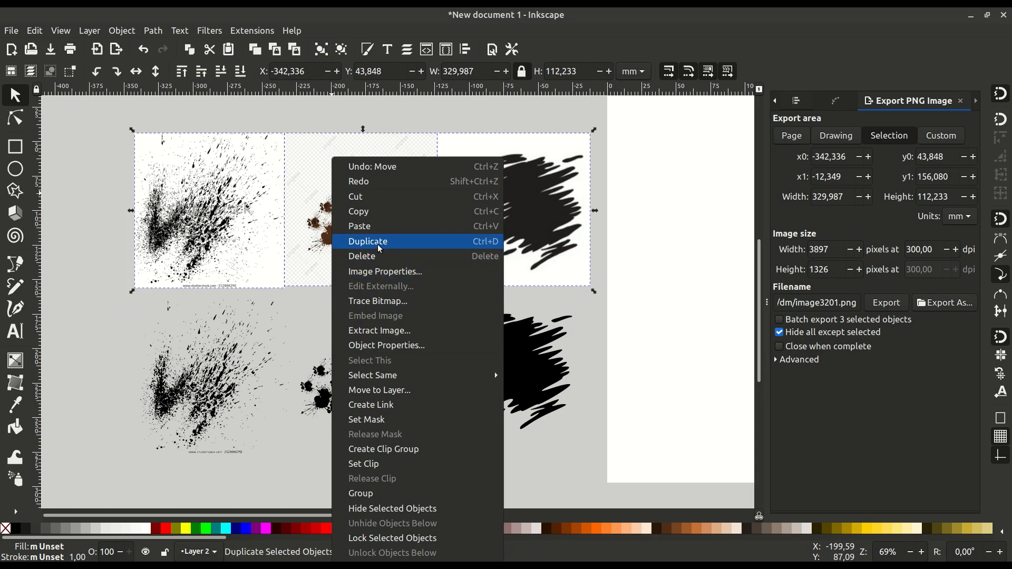
click(369, 257)
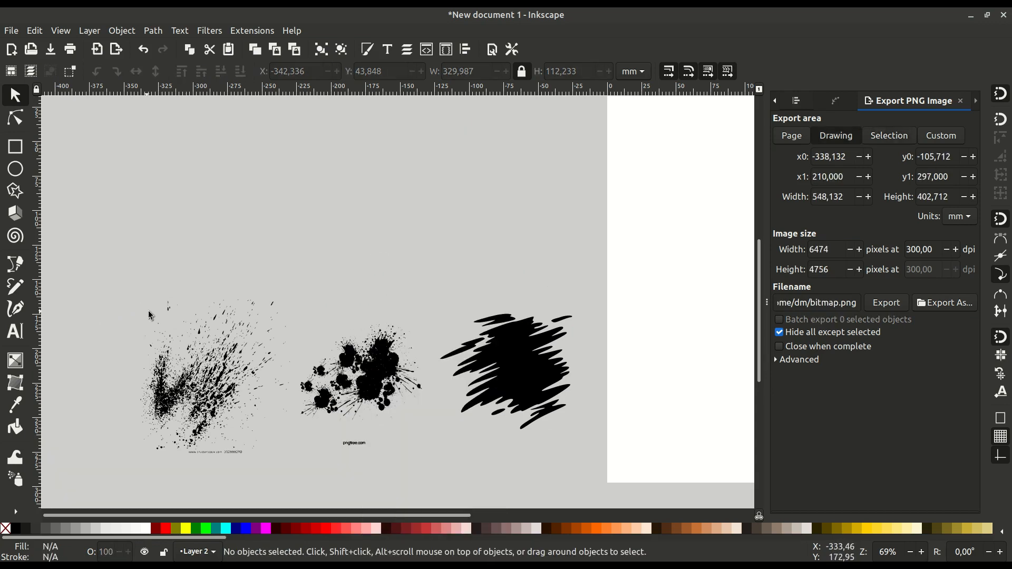
Move all three traces together up about 108 mm into the space of the removed images
drag(122, 282, 583, 490)
drag(375, 383, 374, 237)
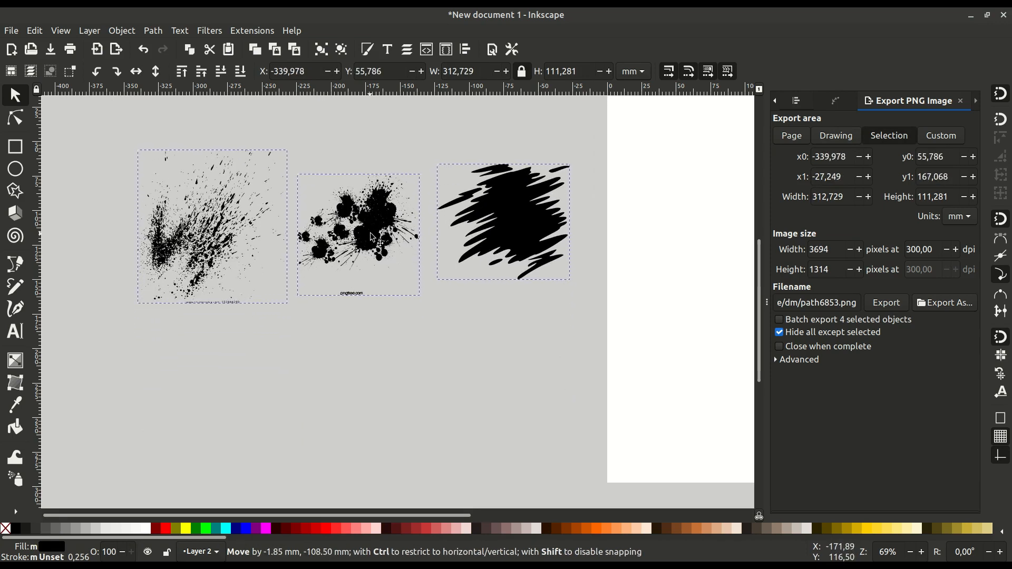
click(370, 363)
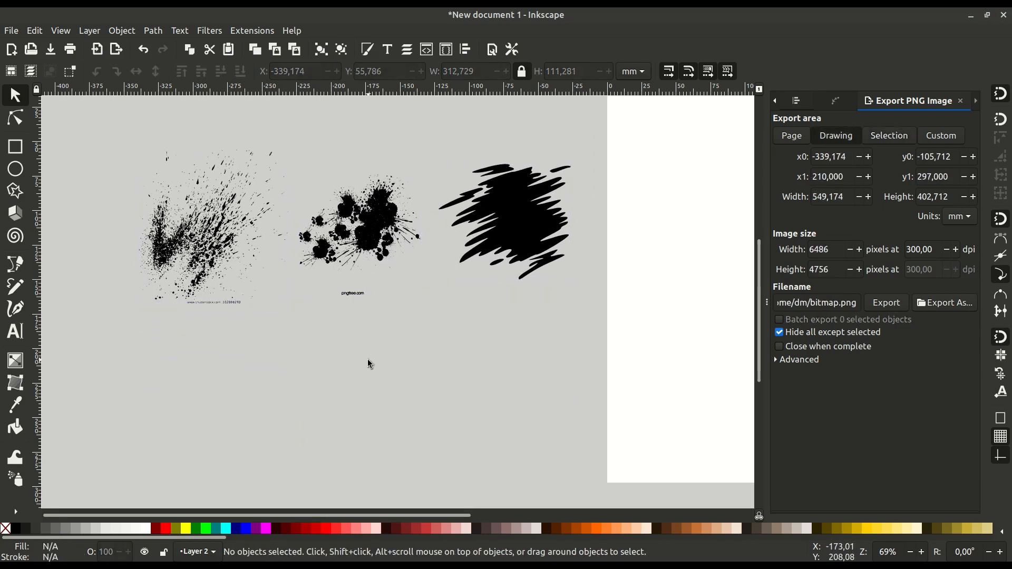
Delete the path nodes that form the watermark text below the ink-spray trace
click(16, 119)
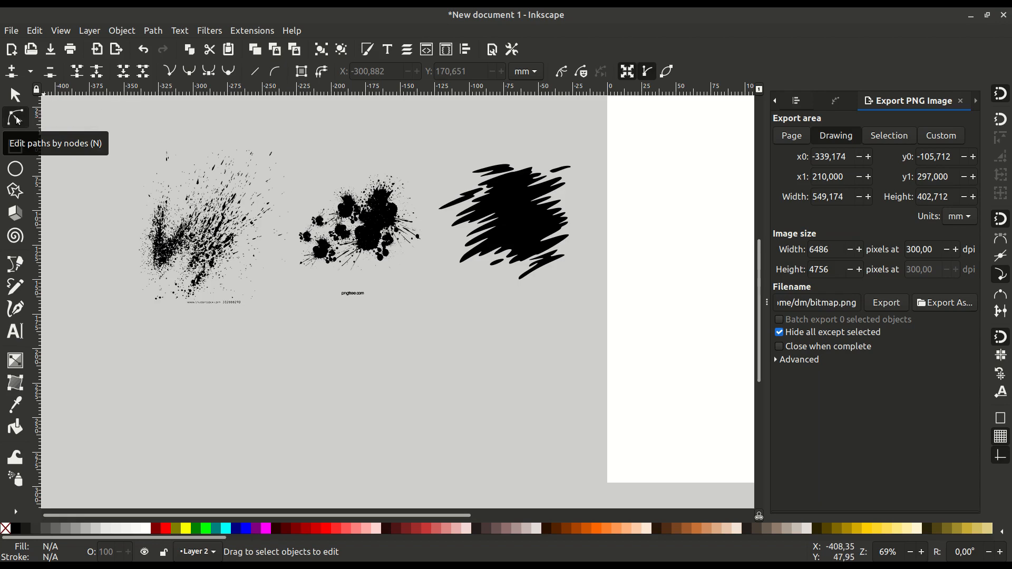
click(214, 297)
scroll(204, 304, up, 4)
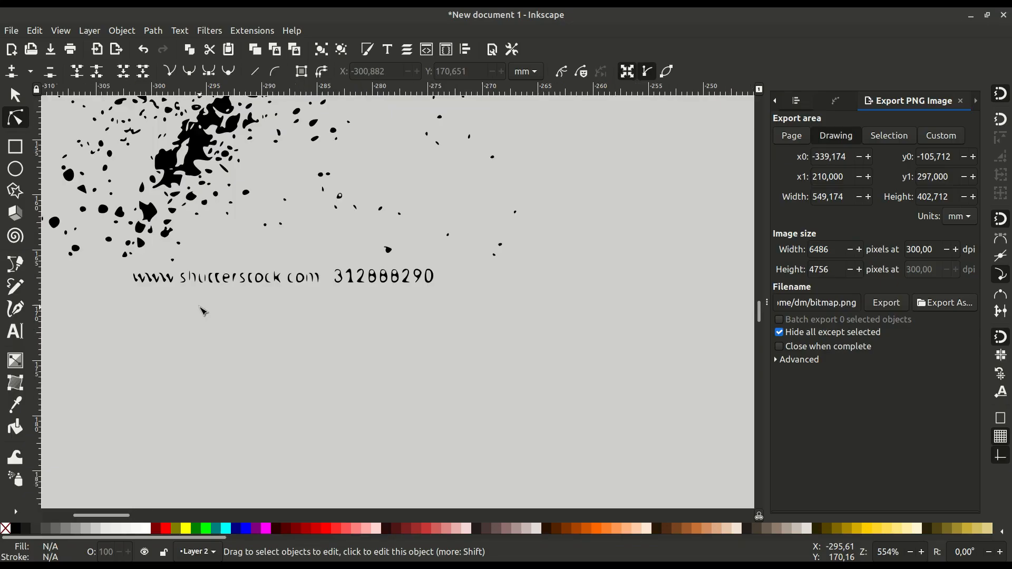
scroll(259, 333, up, 2)
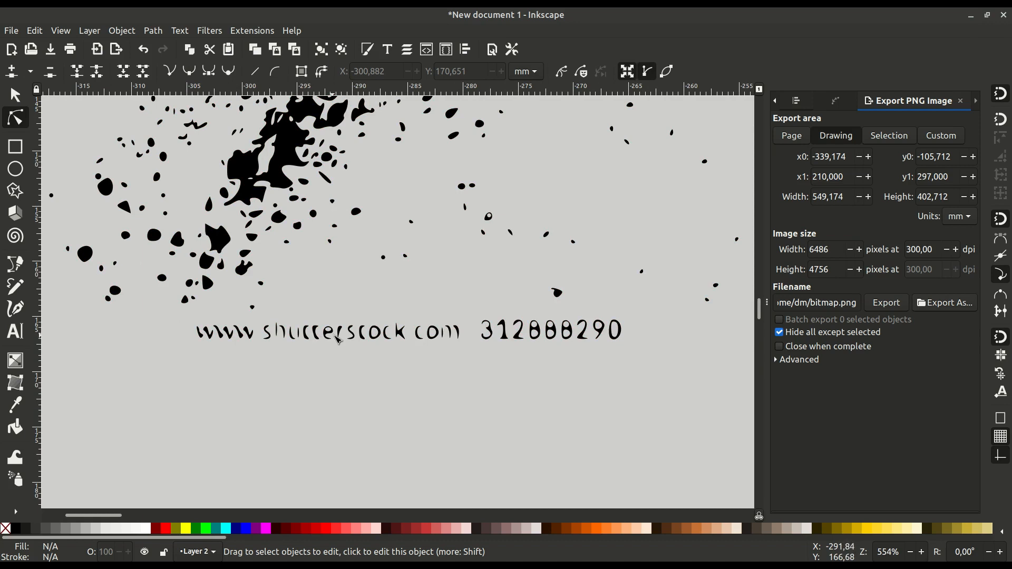
click(338, 340)
drag(181, 385, 648, 305)
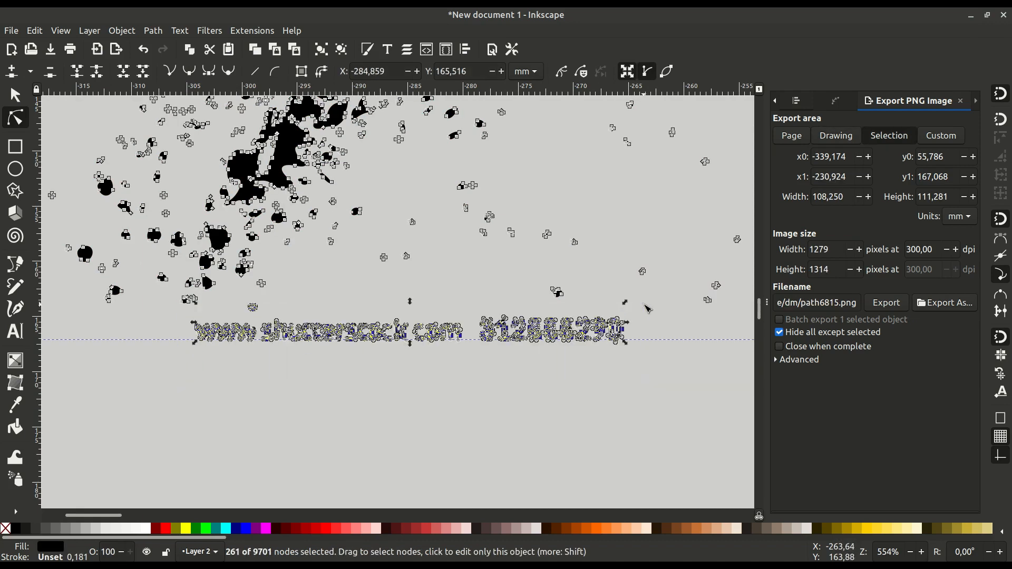
key(Delete)
Delete the path nodes that form the watermark text below the middle splatter trace
drag(599, 331, 60, 361)
drag(430, 332, 199, 353)
key(minus)
key(minus)
drag(463, 345, 434, 314)
click(340, 366)
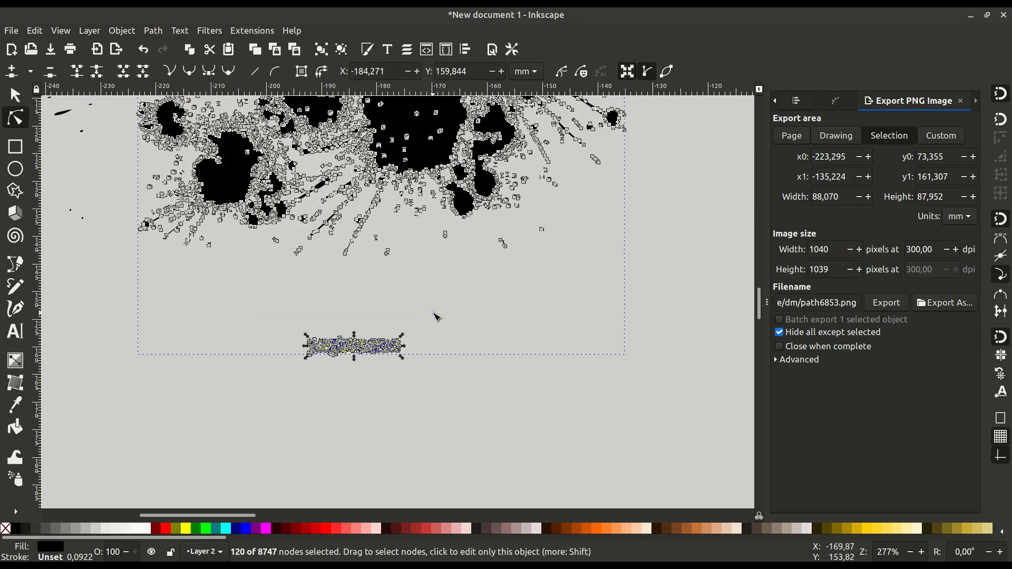
key(Delete)
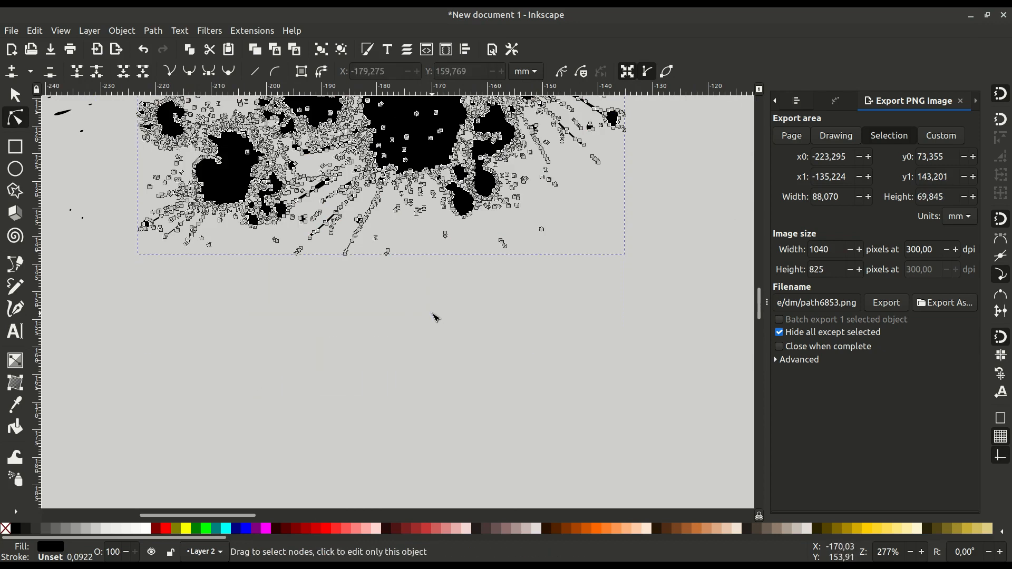
scroll(398, 306, down, 4)
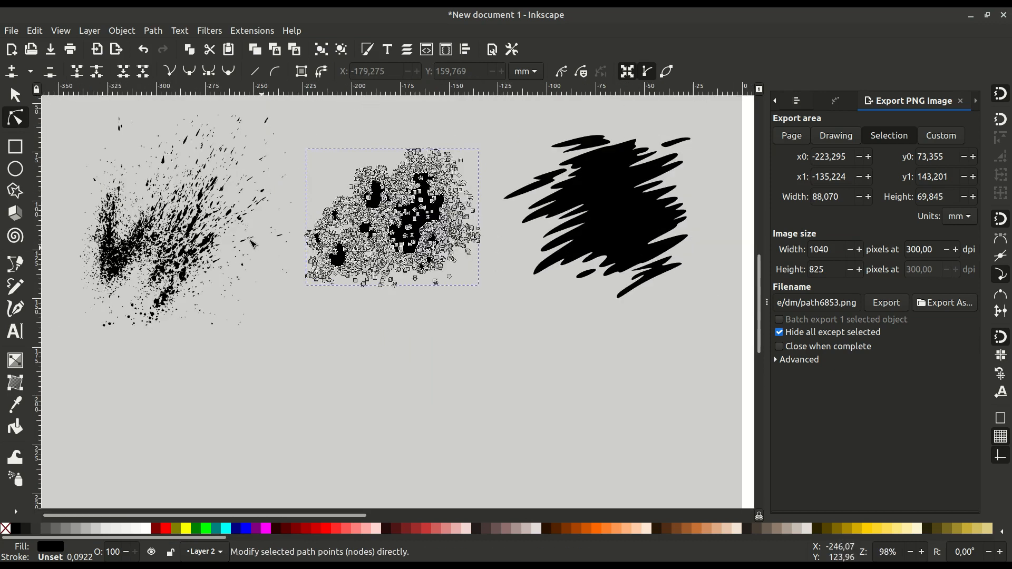
click(16, 96)
click(309, 377)
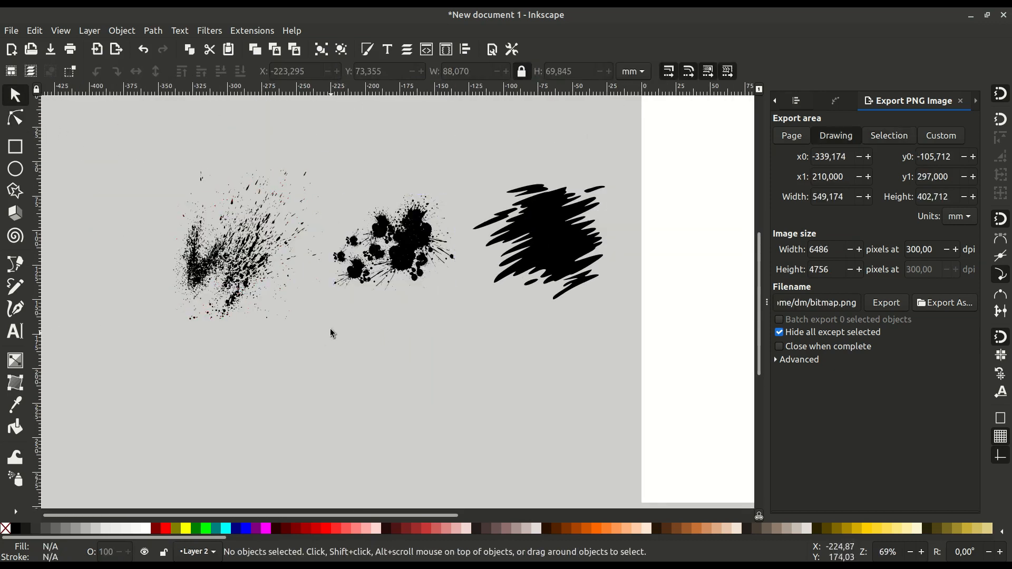
Flatten the brush-stroke trace vertically and rotate it so its strokes run horizontally, about 97 by 38 mm overall
scroll(340, 408, up, 3)
drag(321, 391, 271, 374)
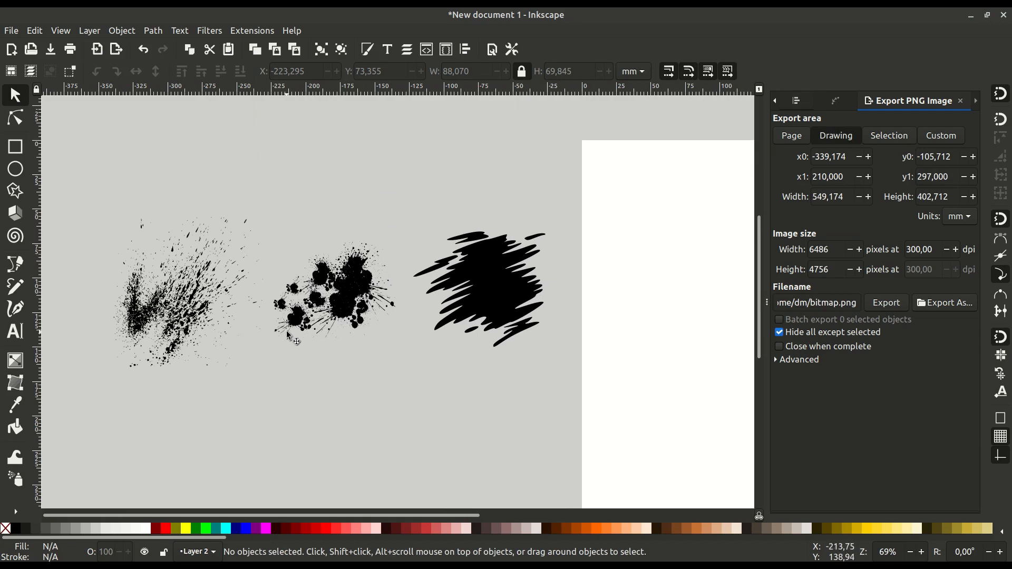
click(495, 300)
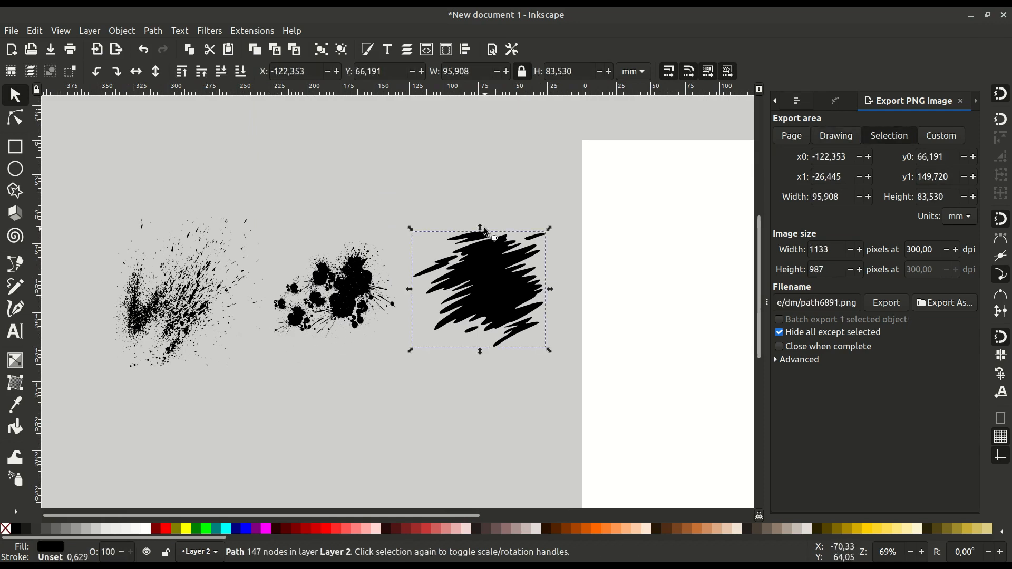
drag(482, 230, 484, 297)
click(484, 298)
mouse_move(548, 299)
mouse_down()
mouse_move(552, 306)
mouse_move(517, 320)
mouse_up()
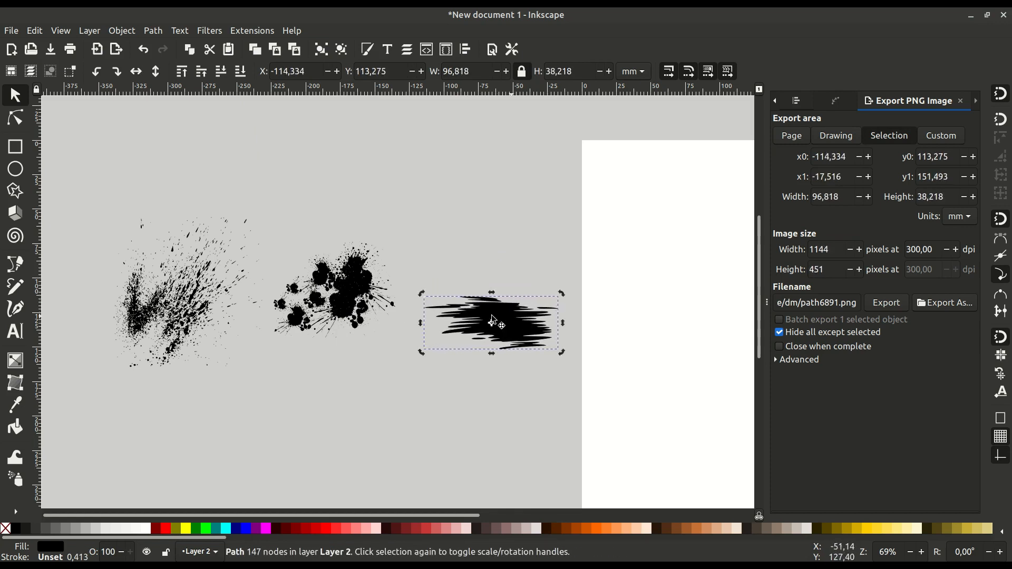
Flatten the middle splatter trace vertically, keeping its lower edge in place
click(352, 293)
drag(335, 244, 347, 322)
Rotate the ink-spray trace by about -124°, flatten it to about 57 mm high and shift it slightly away from the middle splatter
click(190, 289)
click(206, 291)
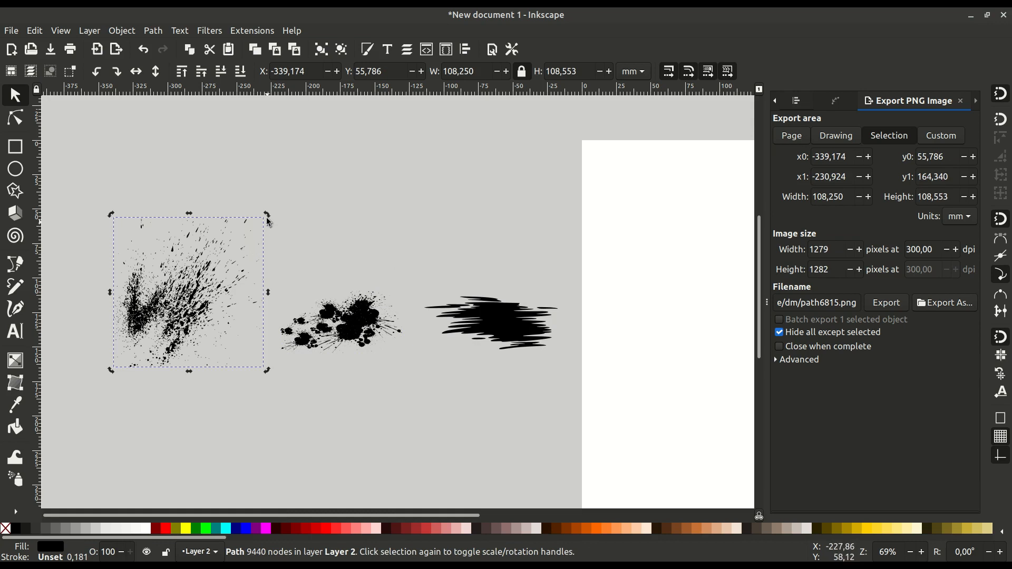
drag(267, 214, 137, 283)
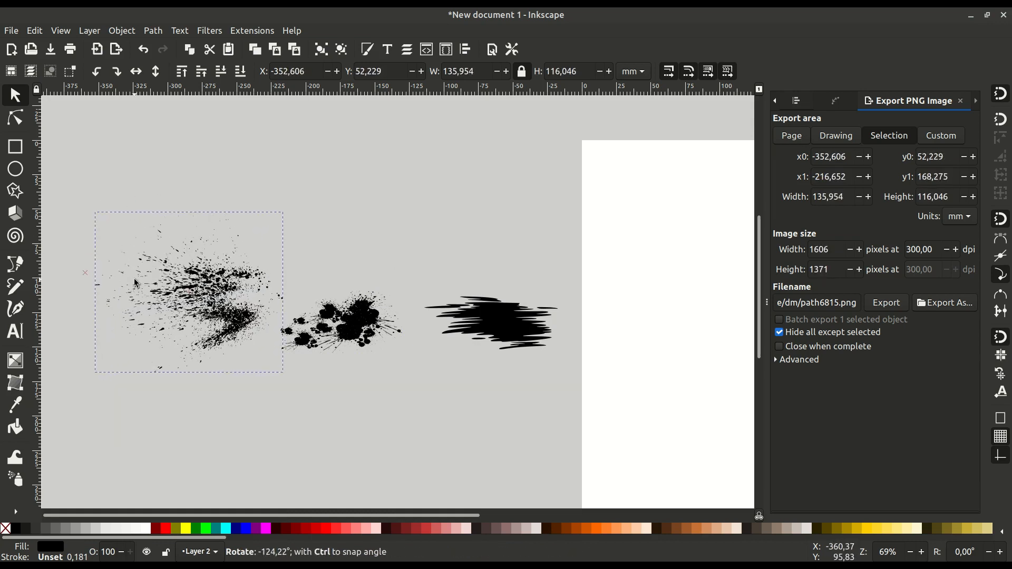
click(134, 280)
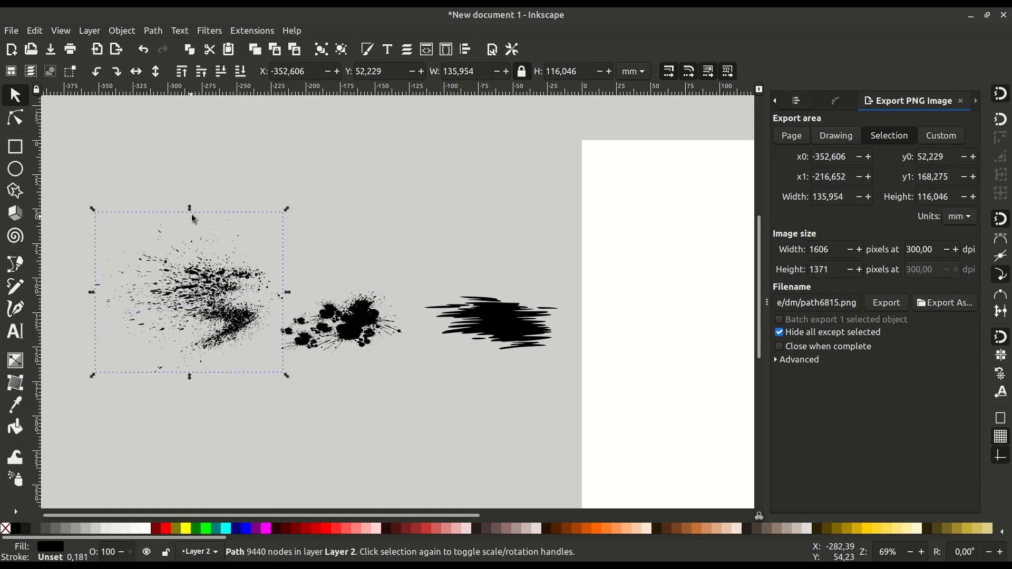
drag(191, 210, 184, 291)
drag(225, 329, 204, 331)
click(242, 391)
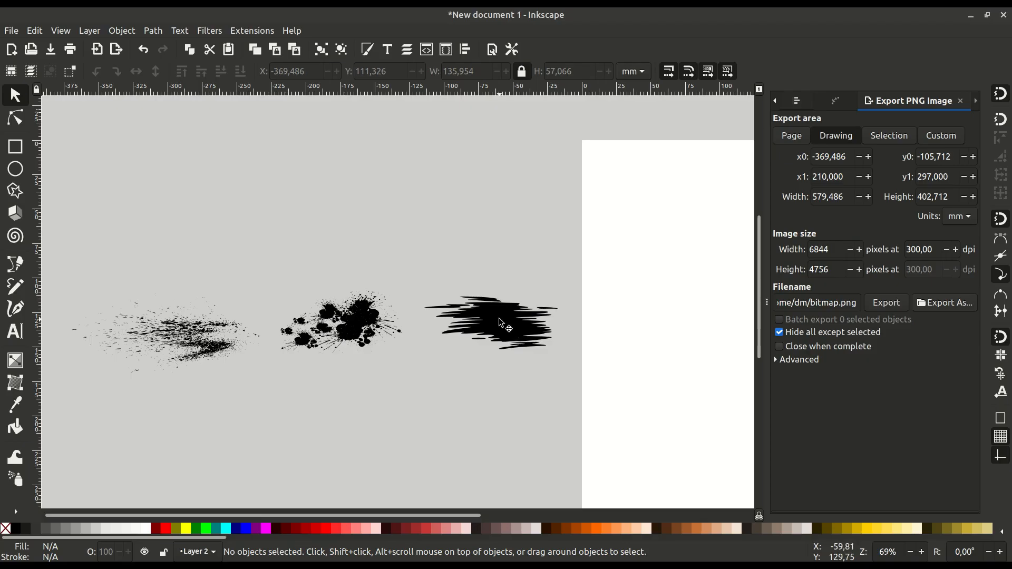
Copy the flattened brush-stroke shape to the clipboard
click(498, 319)
right_click(498, 318)
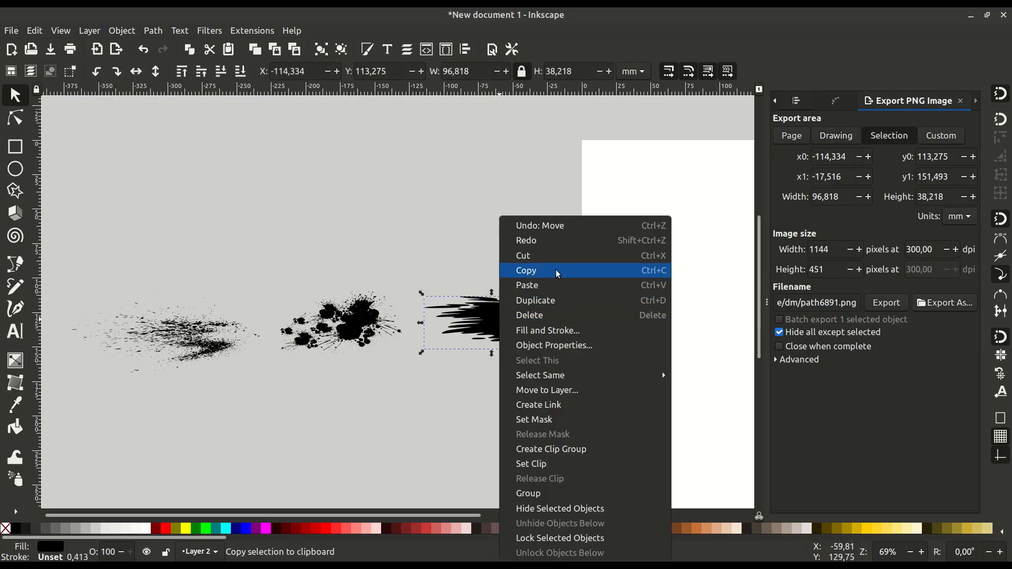
click(586, 274)
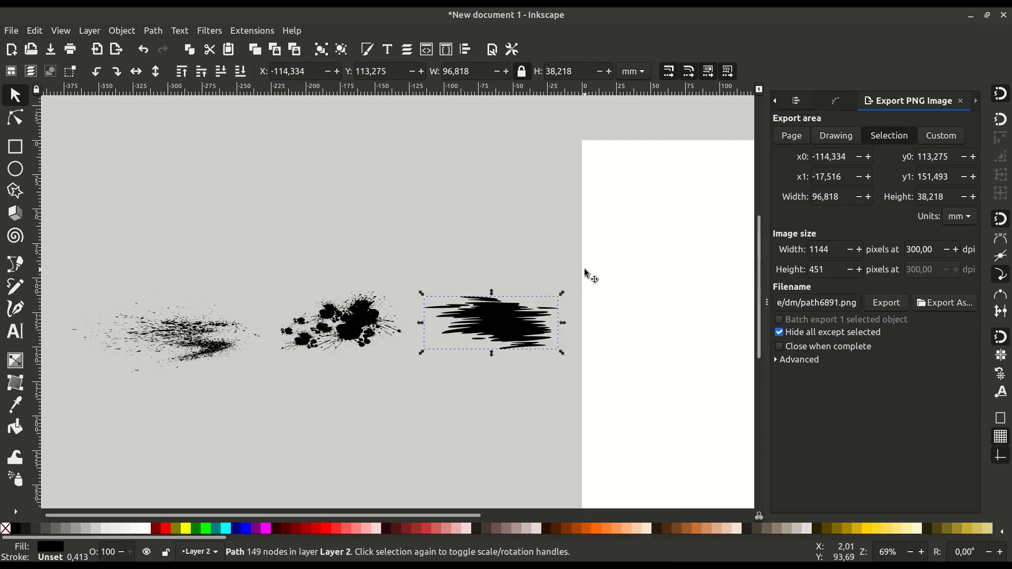
Set the Pencil tool's smoothing to 50
click(14, 289)
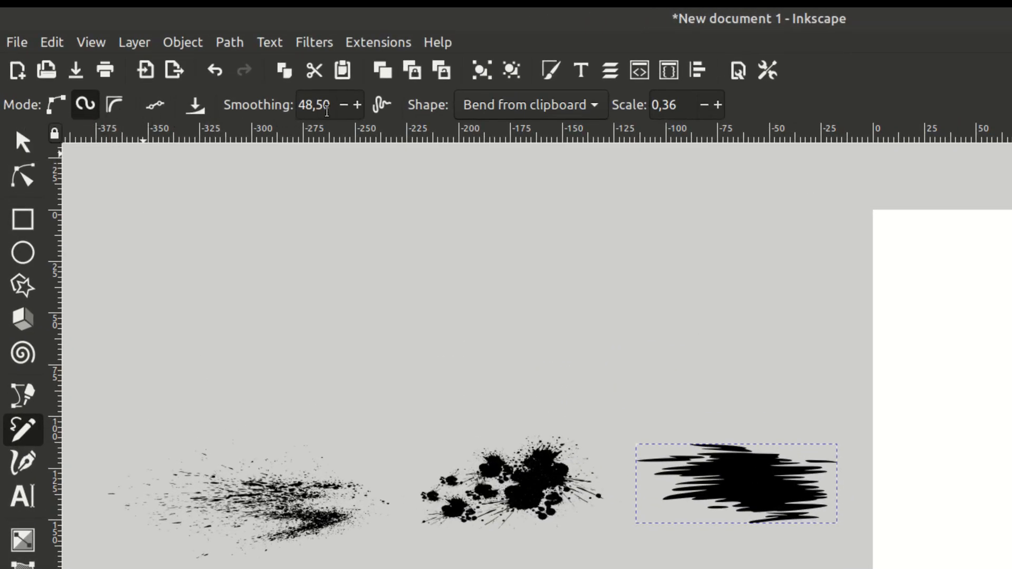
drag(333, 106, 275, 101)
text(50)
key(Return)
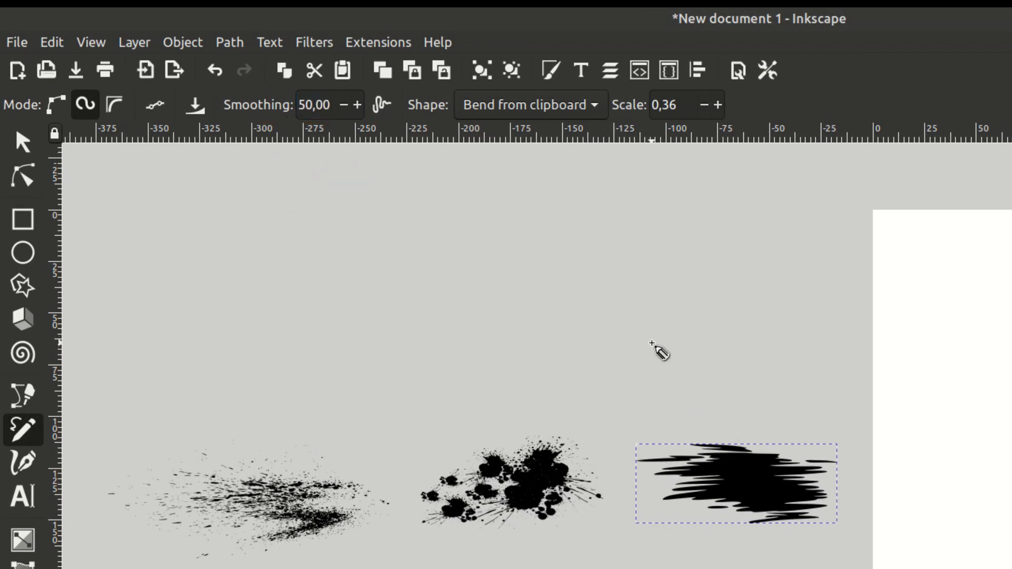
Draw a freehand circle about 144 by 141 mm on the page with the Pencil shape set to Bend from clipboard
drag(632, 341, 229, 309)
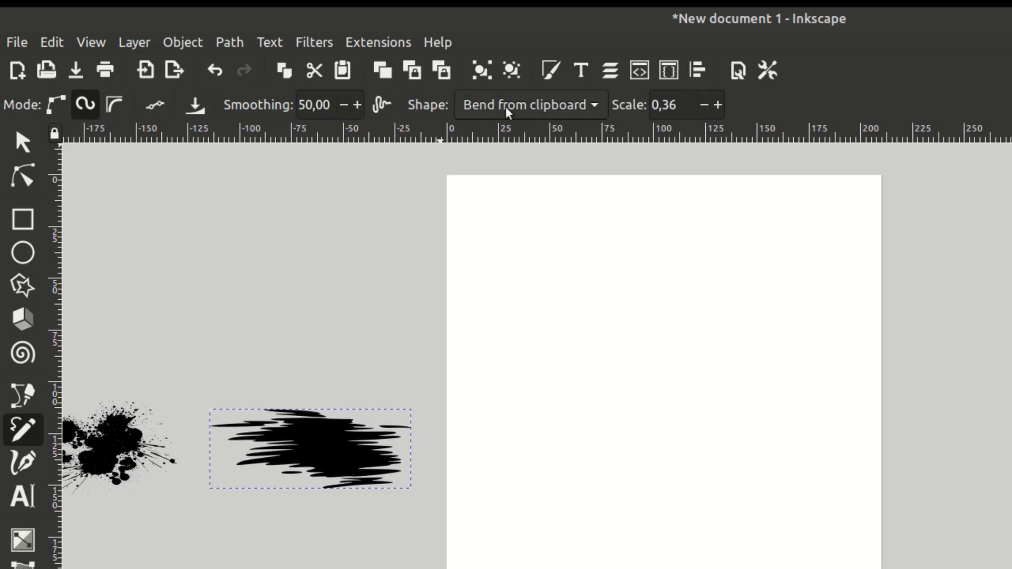
click(568, 108)
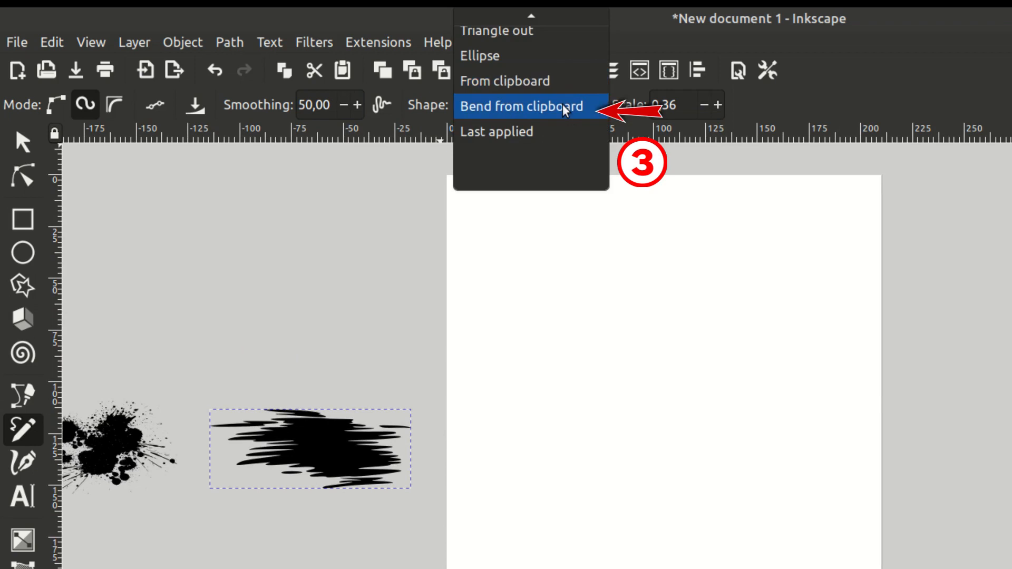
click(564, 108)
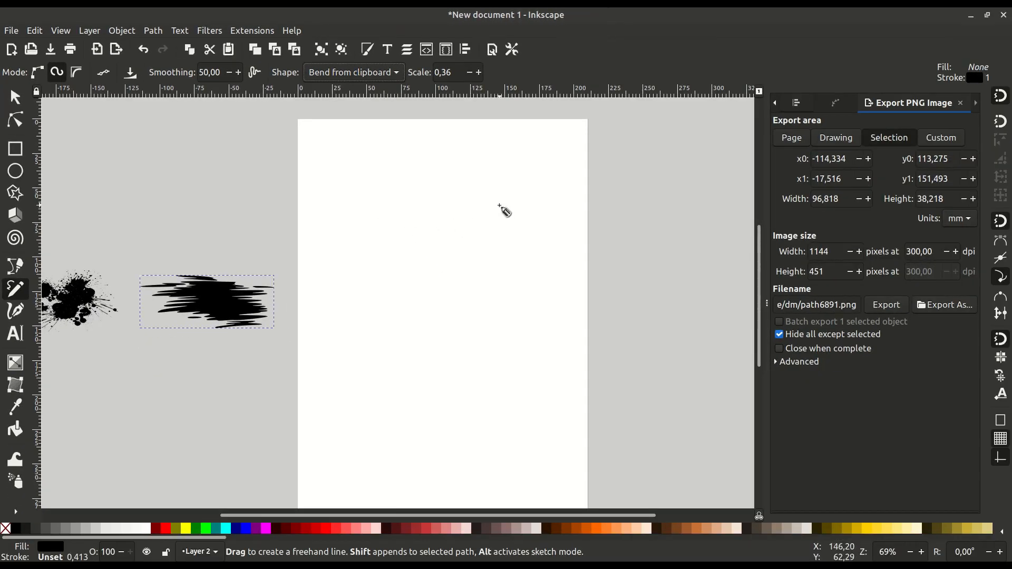
mouse_move(501, 205)
mouse_down()
mouse_move(441, 188)
mouse_move(367, 212)
mouse_move(343, 270)
mouse_move(345, 320)
mouse_move(371, 349)
mouse_move(420, 371)
mouse_move(477, 371)
mouse_move(515, 348)
mouse_move(535, 316)
mouse_move(539, 251)
mouse_move(502, 207)
mouse_up()
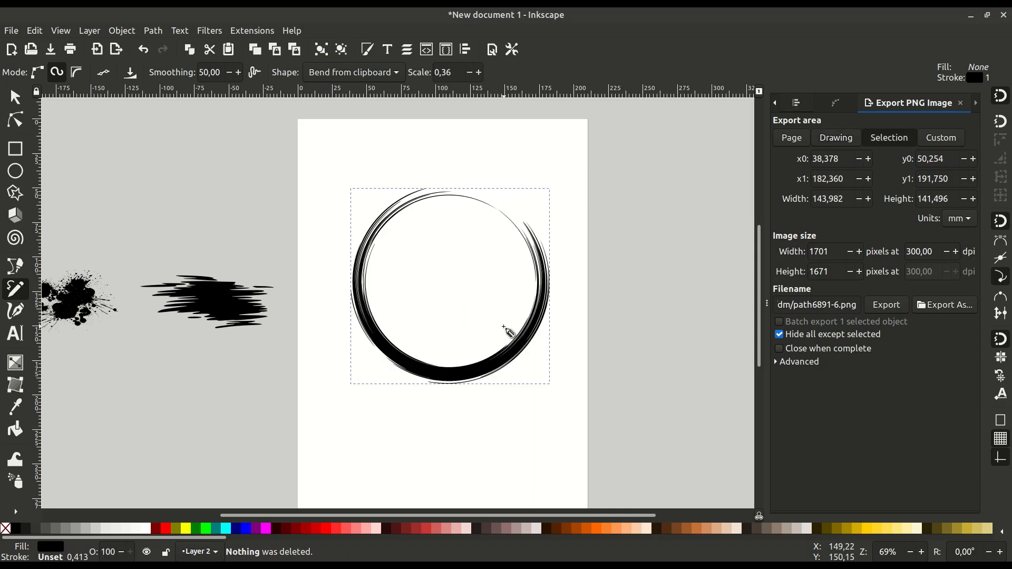
Thicken the drawn circle's stroke with its bend-width handle to about 154 by 151 mm overall and convert it to a path
click(20, 121)
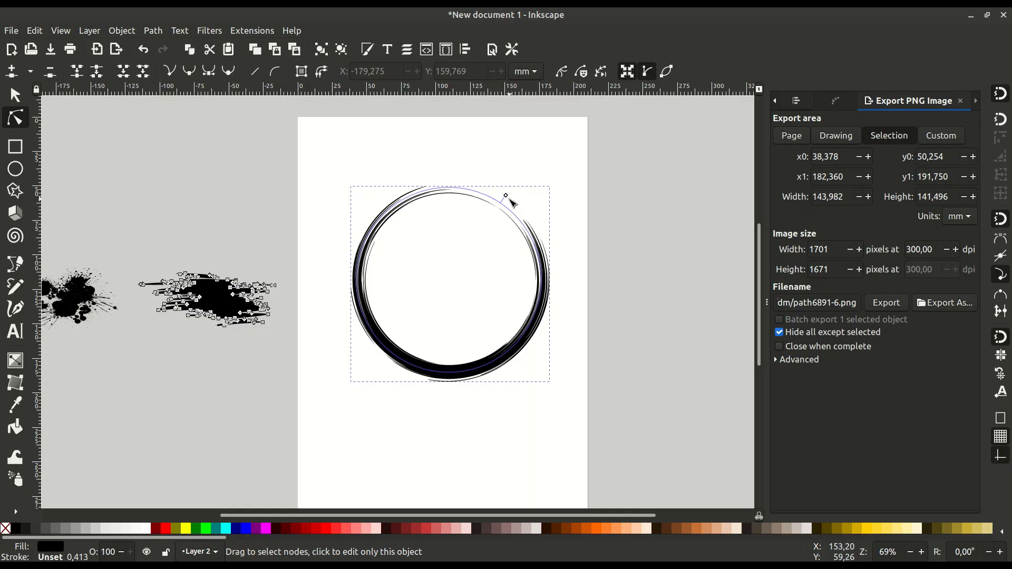
drag(512, 198, 517, 195)
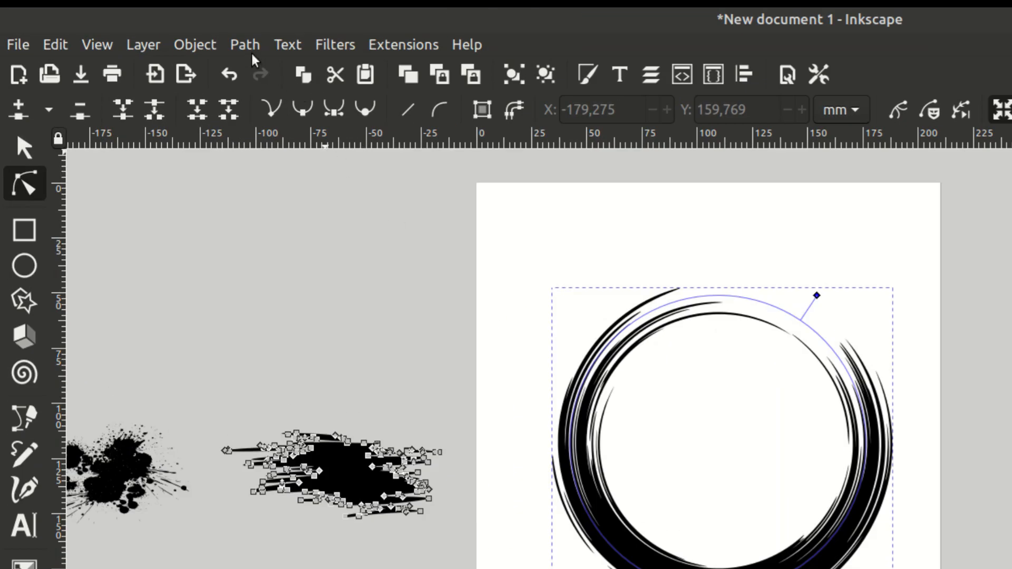
click(248, 47)
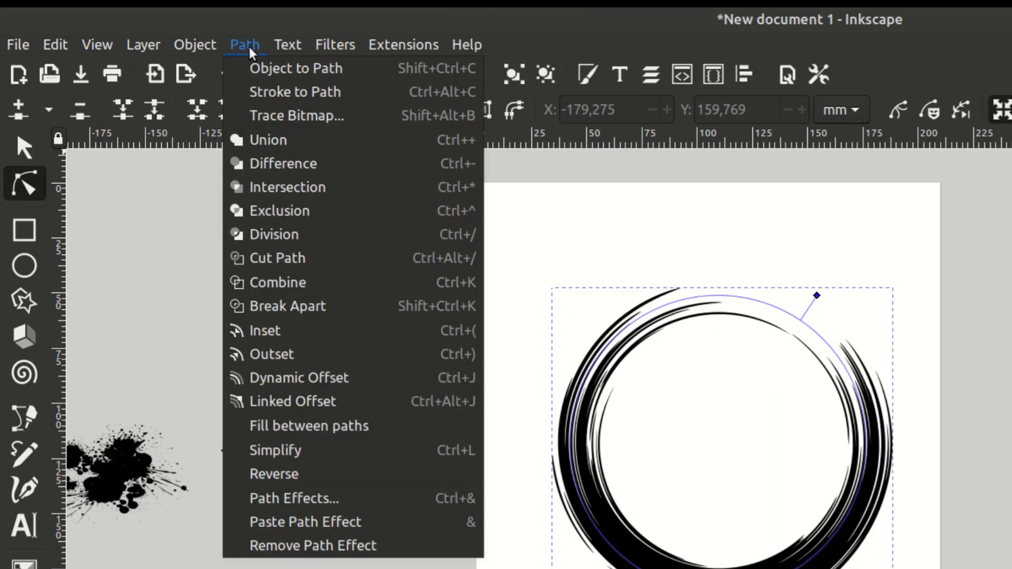
click(255, 68)
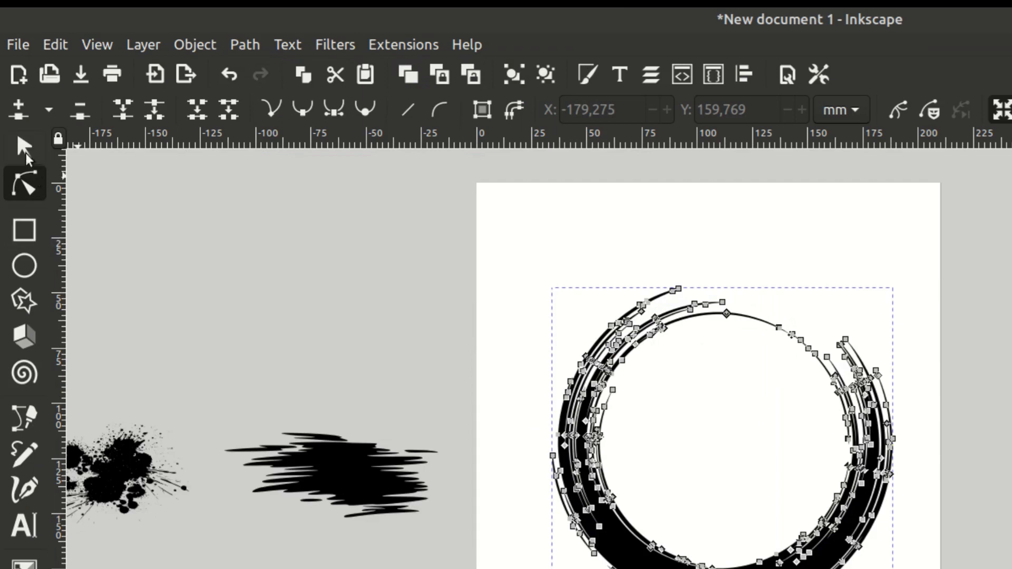
Move the brush-stroke circle sideways to about X 148, Y 49 mm, clearing space on the page
click(25, 153)
drag(383, 348, 540, 344)
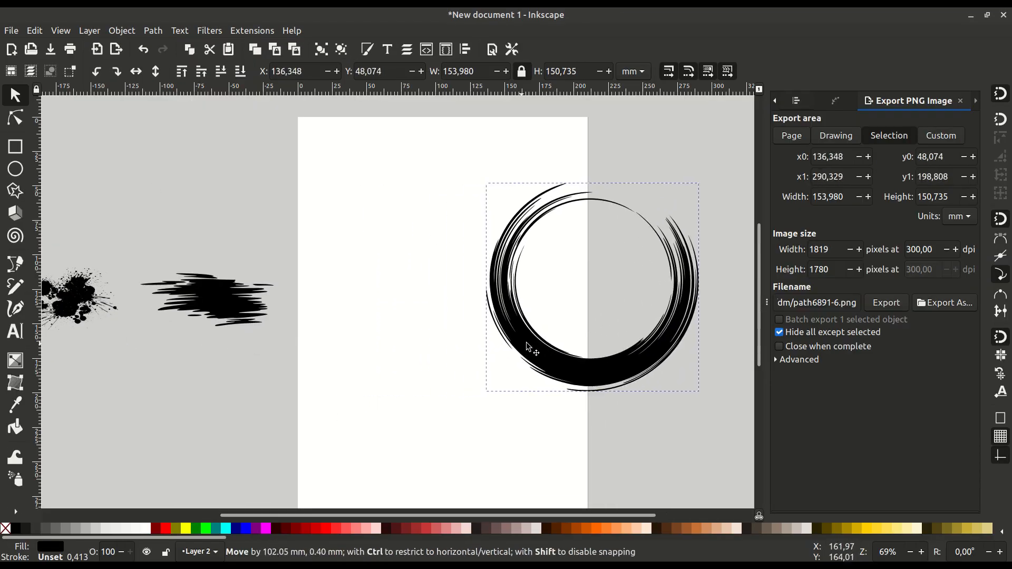
drag(250, 344, 396, 334)
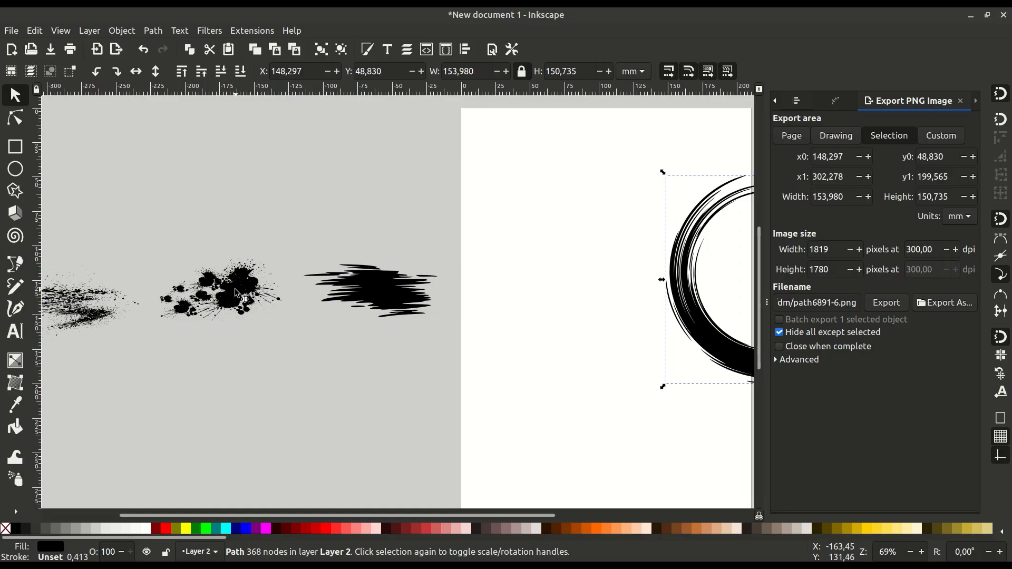
Copy the middle splatter shape to the clipboard and move the brush-stroke shape directly below it
click(237, 294)
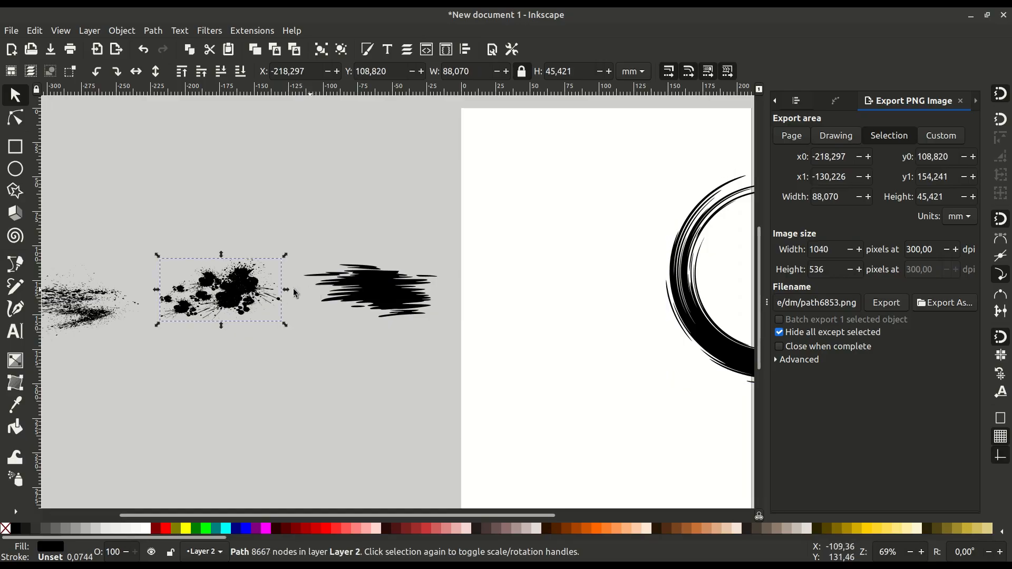
right_click(237, 294)
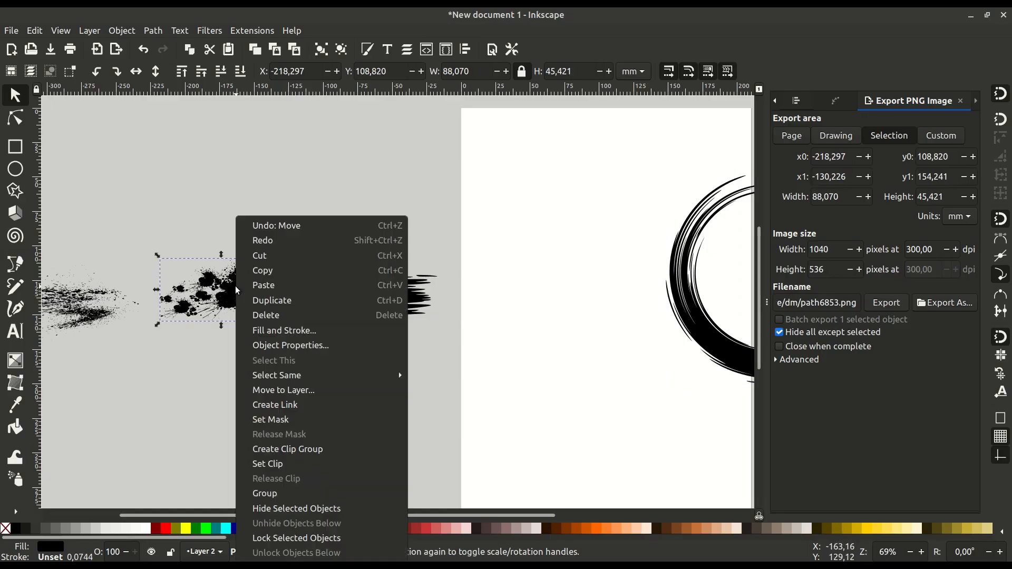
click(270, 270)
mouse_move(386, 301)
mouse_down()
mouse_move(304, 376)
mouse_move(243, 374)
mouse_up()
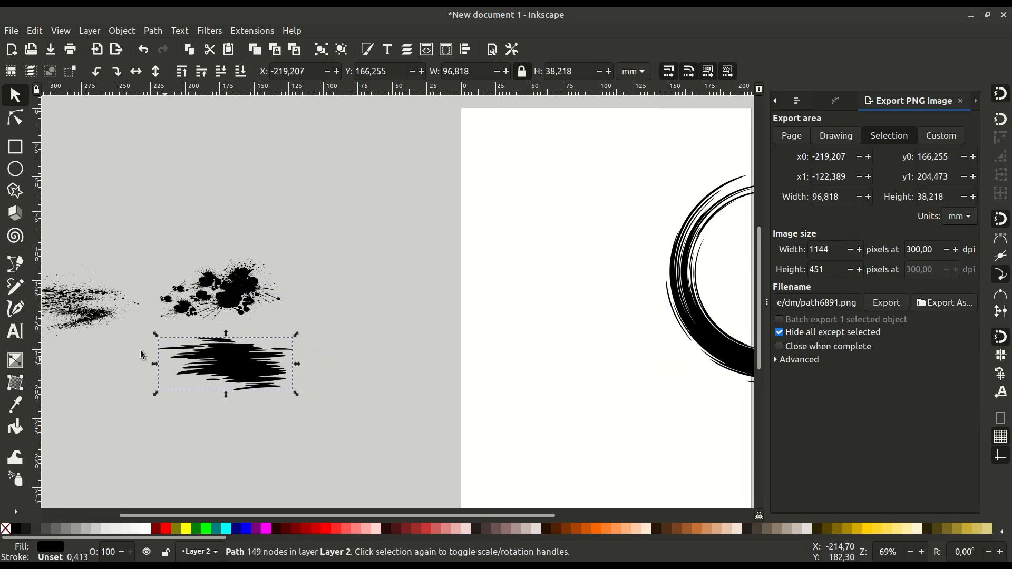
Draw a freehand circle about 107 by 106 mm on the page with the Pencil tool, using the copied splatter as the bend shape
click(16, 287)
scroll(406, 230, right, 3)
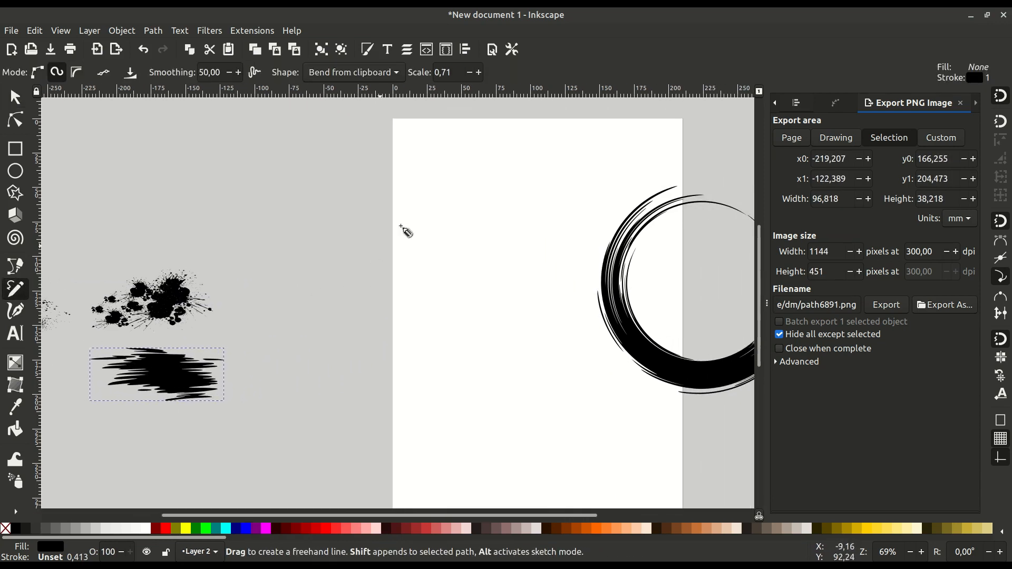
mouse_move(463, 190)
mouse_down()
mouse_move(394, 185)
mouse_move(351, 202)
mouse_move(312, 237)
mouse_move(313, 321)
mouse_move(335, 357)
mouse_move(386, 381)
mouse_move(437, 380)
mouse_move(484, 358)
mouse_move(505, 321)
mouse_move(505, 238)
mouse_move(464, 191)
mouse_up()
drag(464, 193, 464, 193)
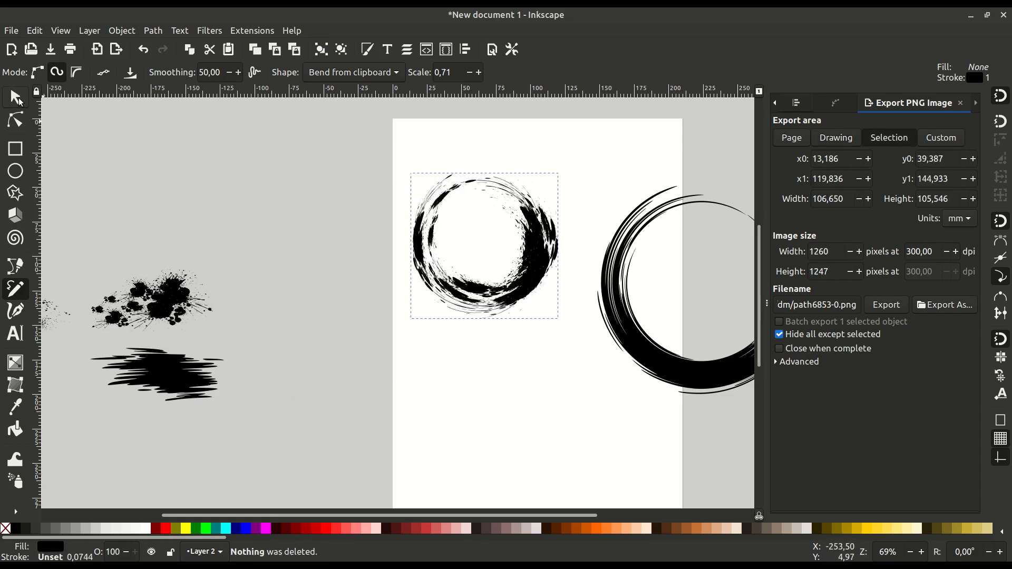
Narrow the splatter circle's stroke with its width handle to about 100 by 98 mm overall and convert it to a path
click(15, 120)
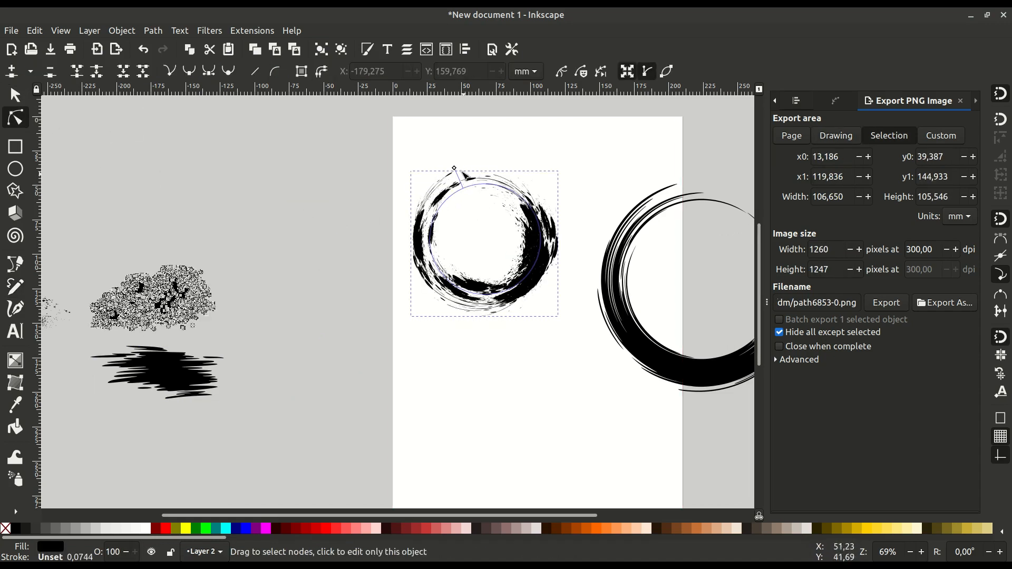
drag(456, 174, 460, 178)
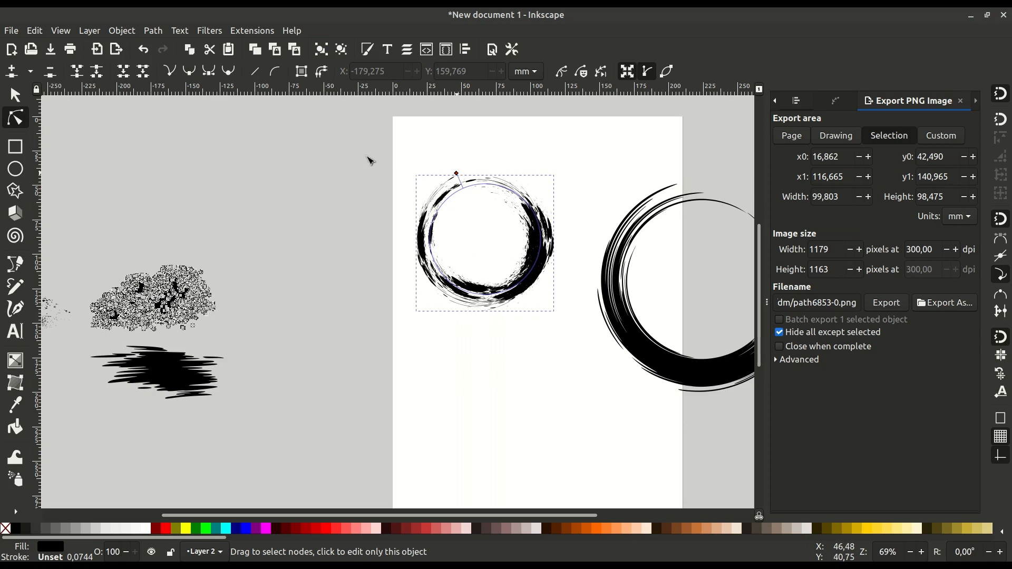
click(154, 31)
click(171, 44)
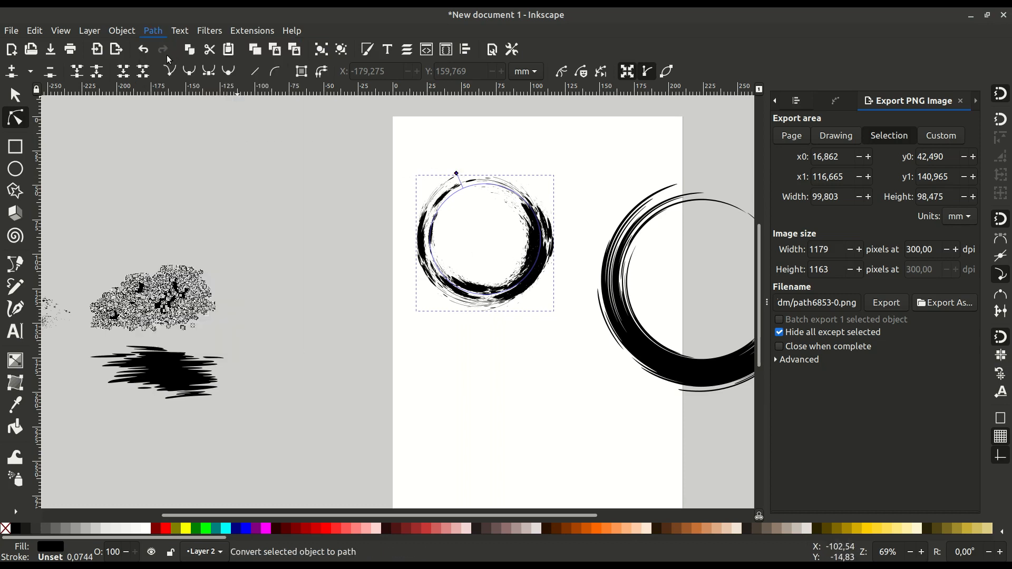
Move the splatter circle down and left and enlarge it to about 137 by 135 mm
click(14, 97)
scroll(478, 308, right, 5)
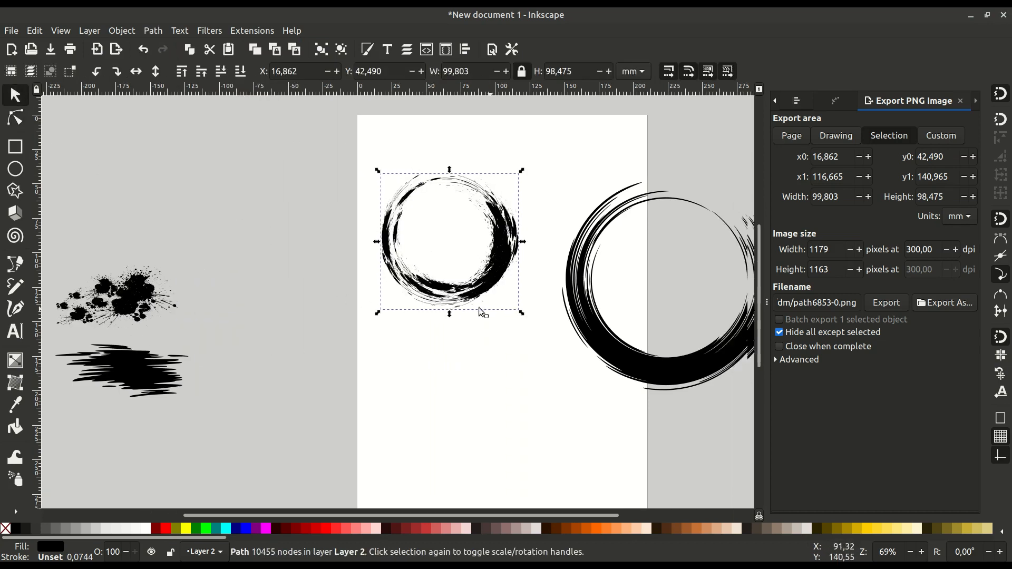
drag(410, 276, 332, 361)
drag(355, 258, 422, 213)
Shrink the brush-stroke circle to about 129 by 127 mm and place it beside the splatter circle at about X 117, Y 70 mm
click(512, 235)
drag(683, 186, 656, 213)
drag(612, 353, 568, 349)
Move the ink-spray shape above the splatter to about X -259, Y 36 mm and copy it to the clipboard
scroll(564, 343, left, 10)
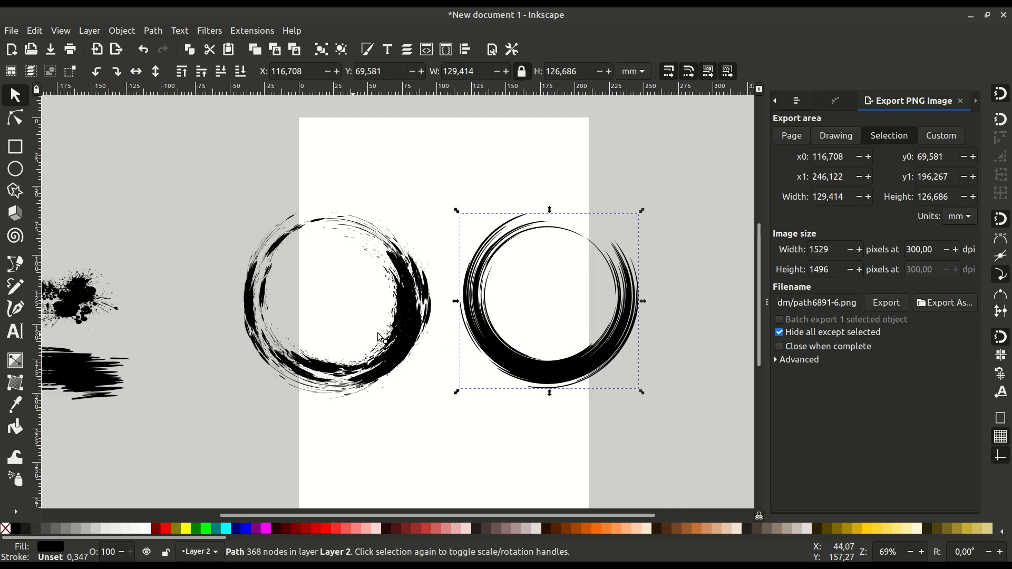
drag(127, 319, 268, 210)
right_click(263, 204)
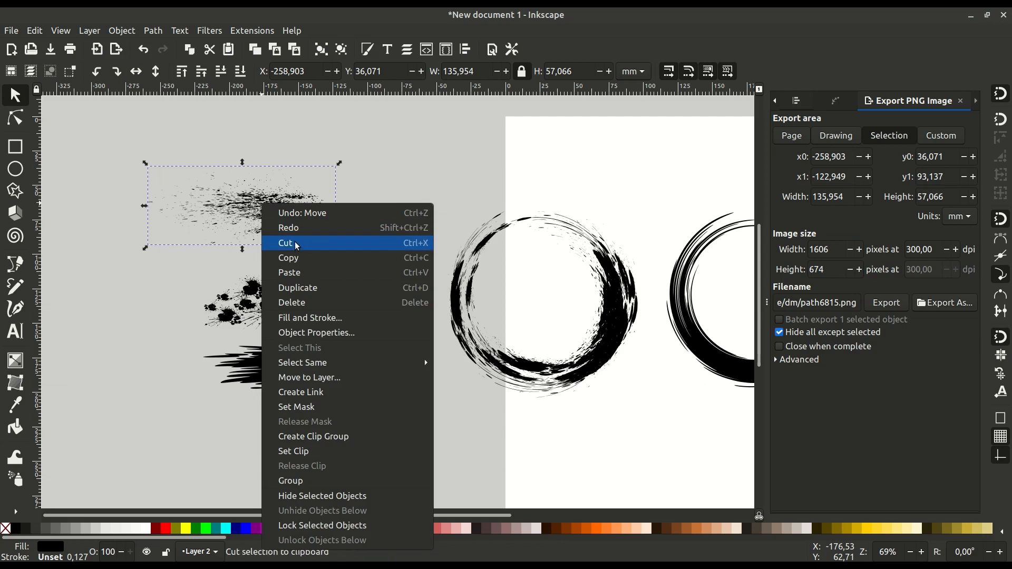
click(315, 257)
Draw a freehand circle about 132 by 136 mm below the other two with the Pencil tool, bending the copied ink-spray shape
drag(576, 293, 372, 223)
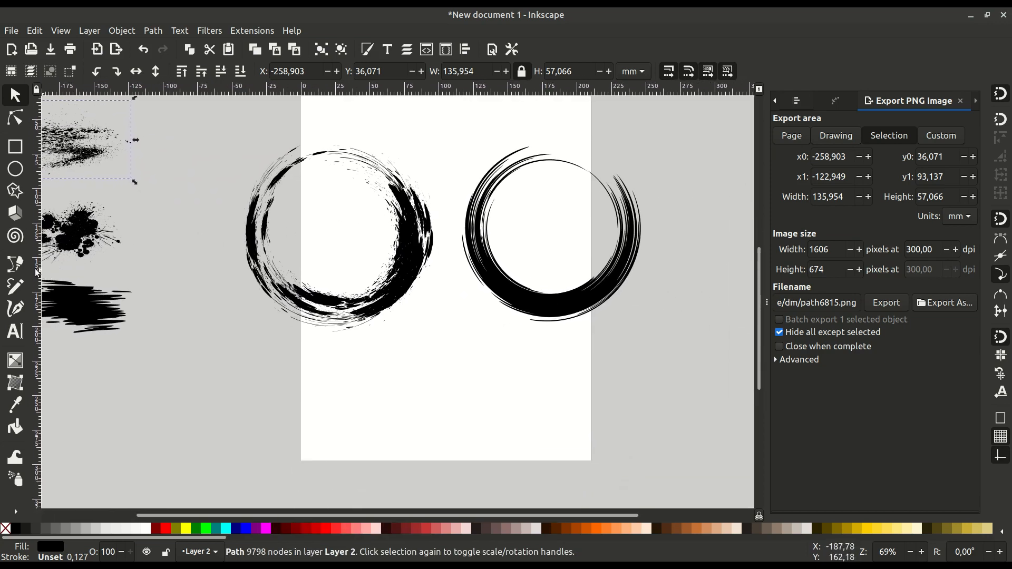
click(14, 266)
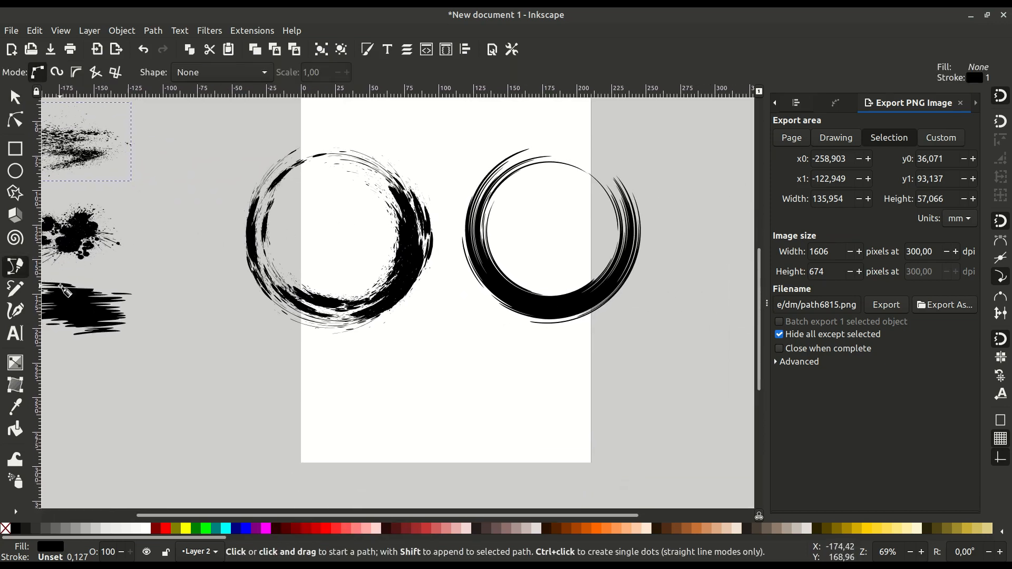
click(14, 289)
scroll(429, 314, down, 3)
mouse_move(466, 310)
mouse_down()
mouse_move(390, 310)
mouse_move(343, 340)
mouse_up()
mouse_move(456, 508)
mouse_down()
mouse_move(522, 483)
mouse_move(542, 446)
mouse_up()
drag(475, 319, 466, 312)
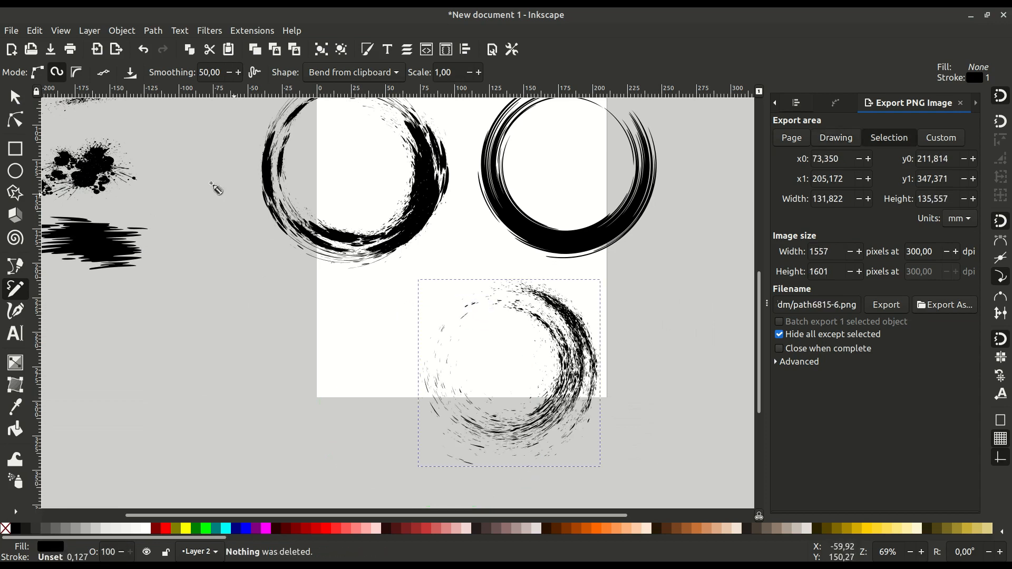
Narrow the ink-spray circle's stroke with its width handle to about 117 by 119 mm overall and convert it to a path
click(16, 120)
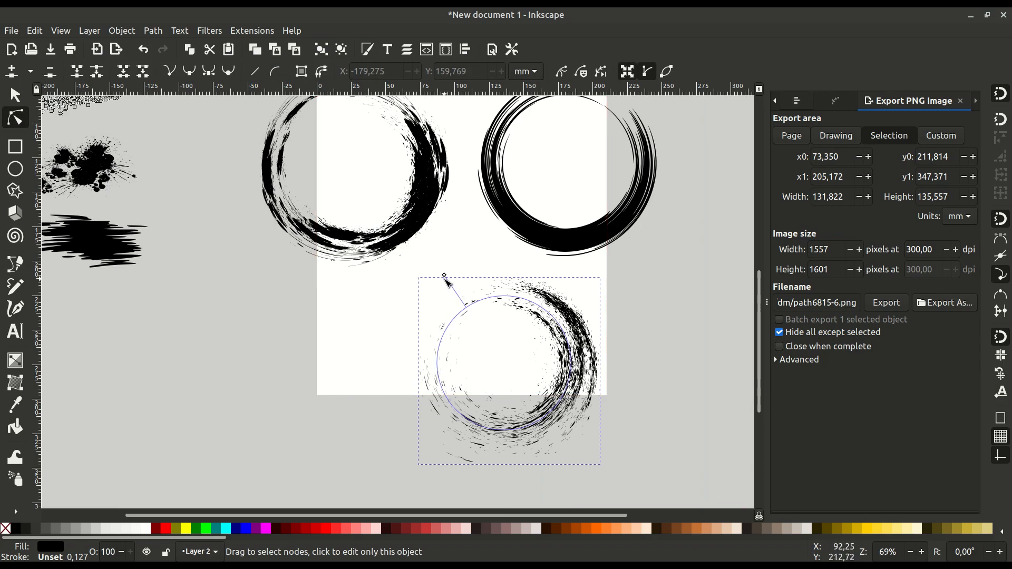
drag(451, 285, 453, 287)
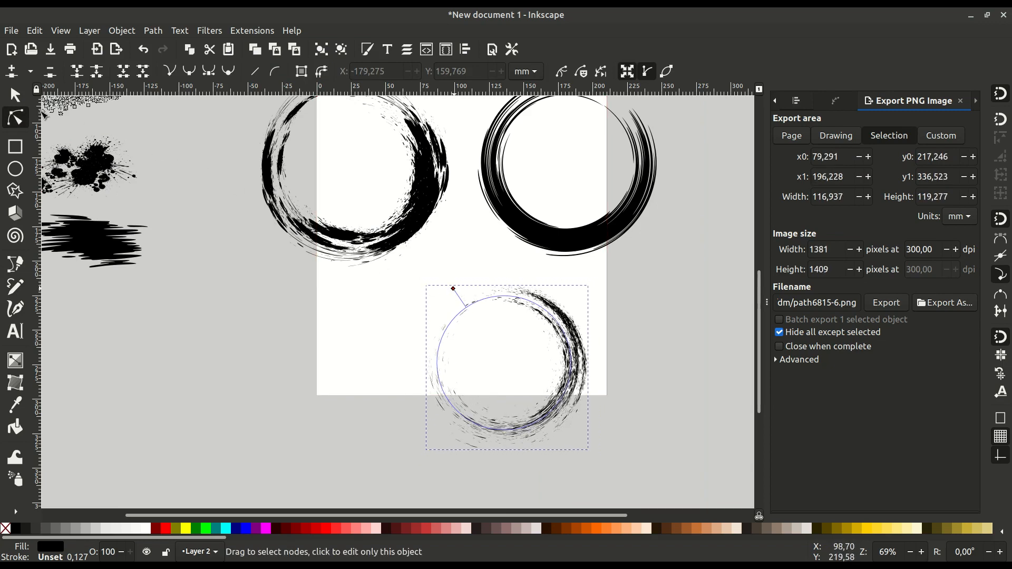
click(153, 31)
click(163, 49)
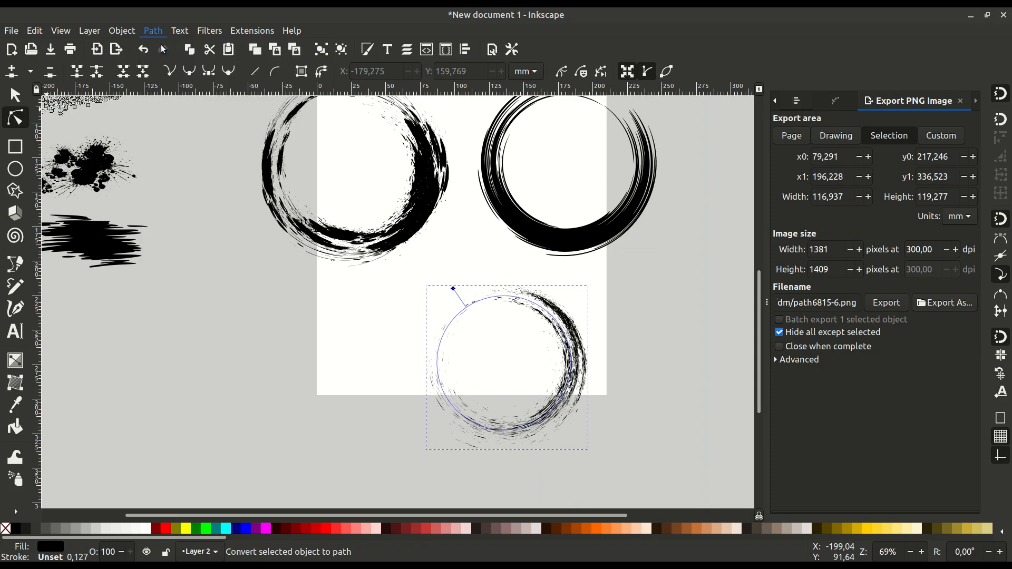
Move the ink-spray circle left and enlarge it to about 132 by 135 mm
key(s)
drag(572, 350, 516, 350)
drag(537, 285, 561, 258)
Select the three source shapes beside the page (ink spray, splatter and brush stroke) and delete them
drag(352, 260, 459, 357)
drag(309, 138, 192, 264)
drag(58, 387, 47, 411)
right_click(187, 184)
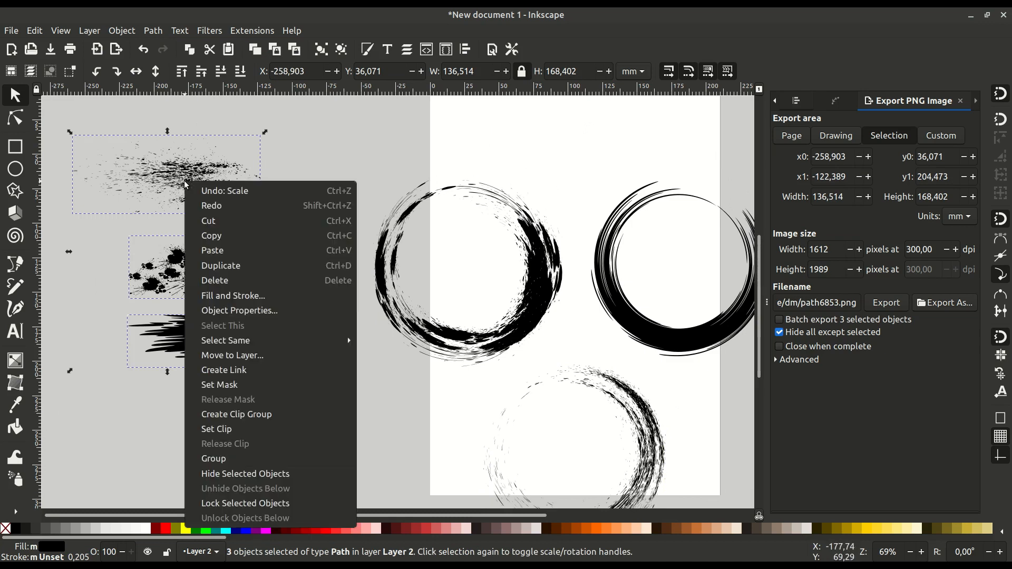
click(232, 281)
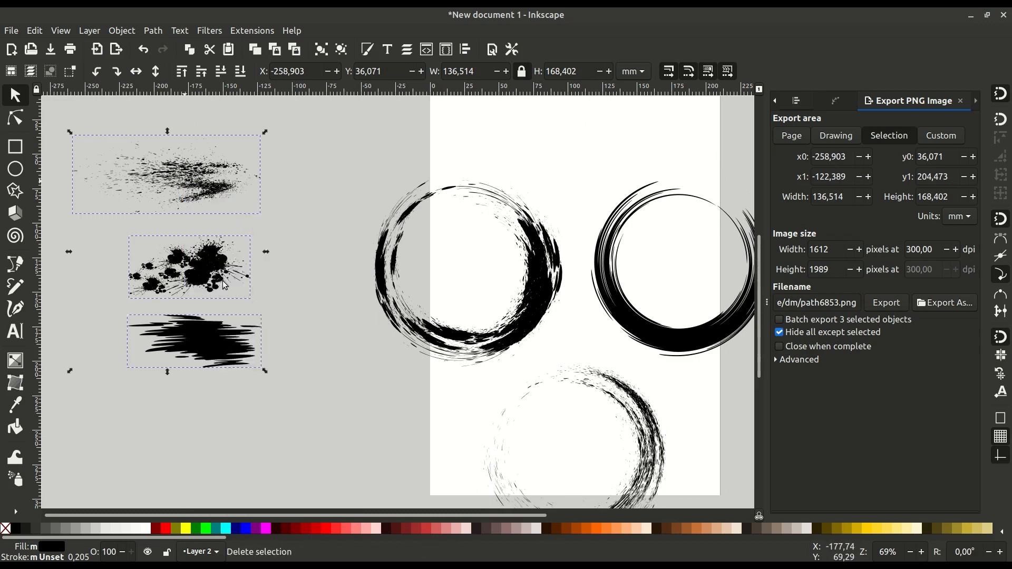
Shift all three ink circles left and about 21 mm up, placing the brush-stroke circle at about X 75, Y 49 mm
scroll(406, 355, right, 5)
scroll(406, 354, down, 2)
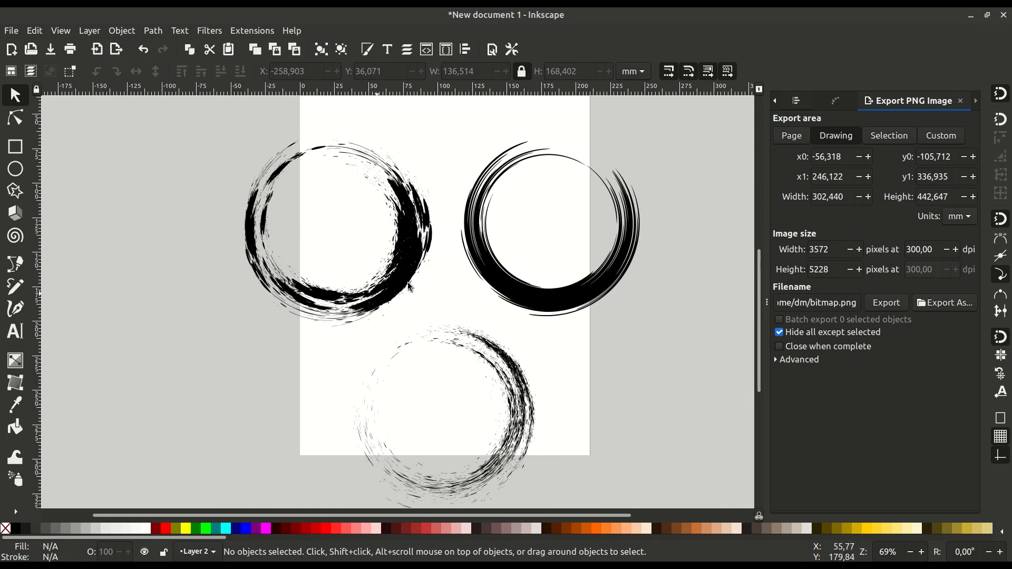
drag(411, 260, 355, 230)
drag(482, 266, 423, 236)
drag(514, 324, 471, 296)
Fill the brush-stroke circle with red and the splatter circle with orange
click(476, 284)
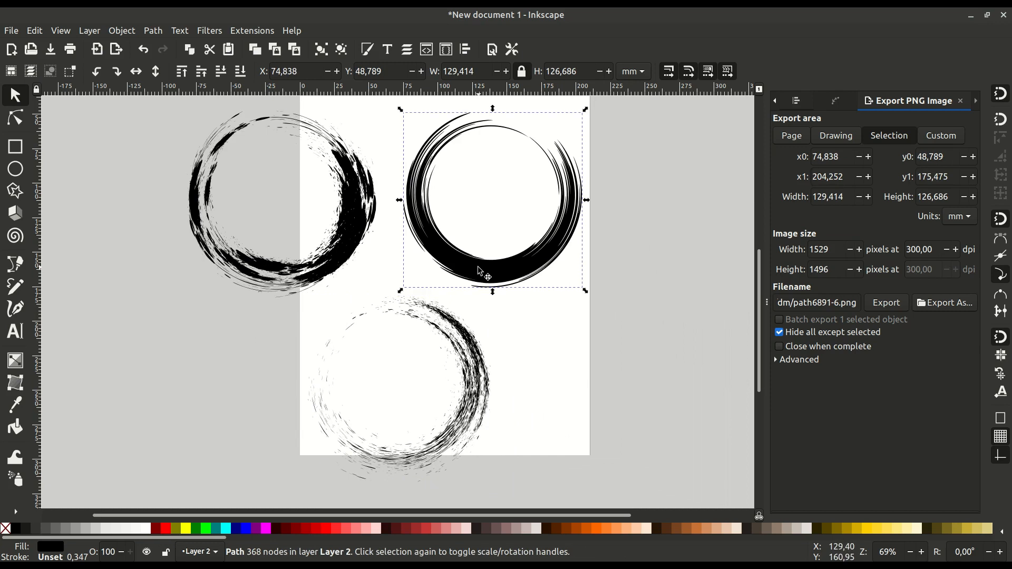
click(315, 526)
click(343, 254)
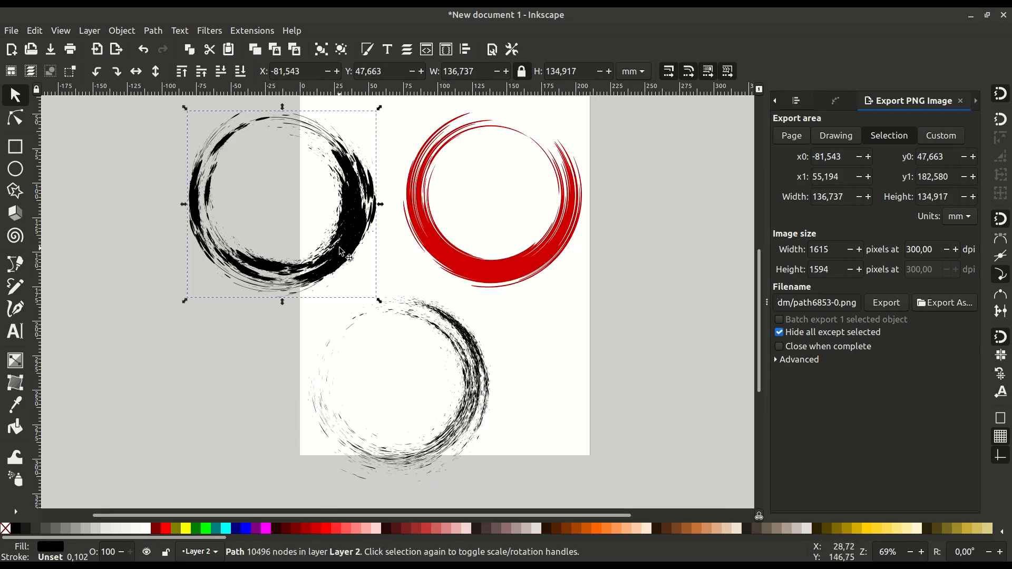
click(591, 531)
Fill the ink-spray circle with green
click(495, 365)
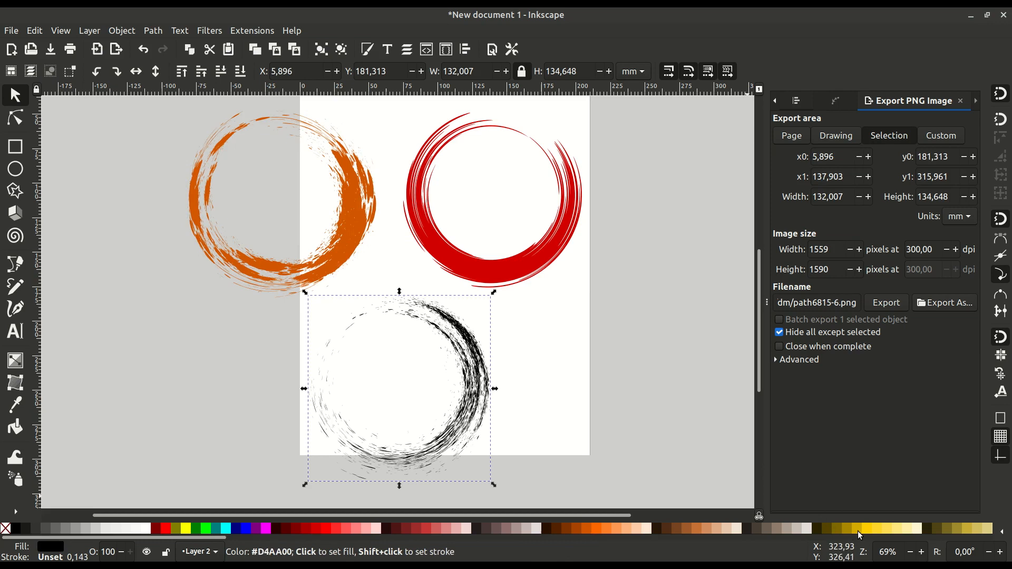
scroll(864, 532, down, 5)
click(776, 531)
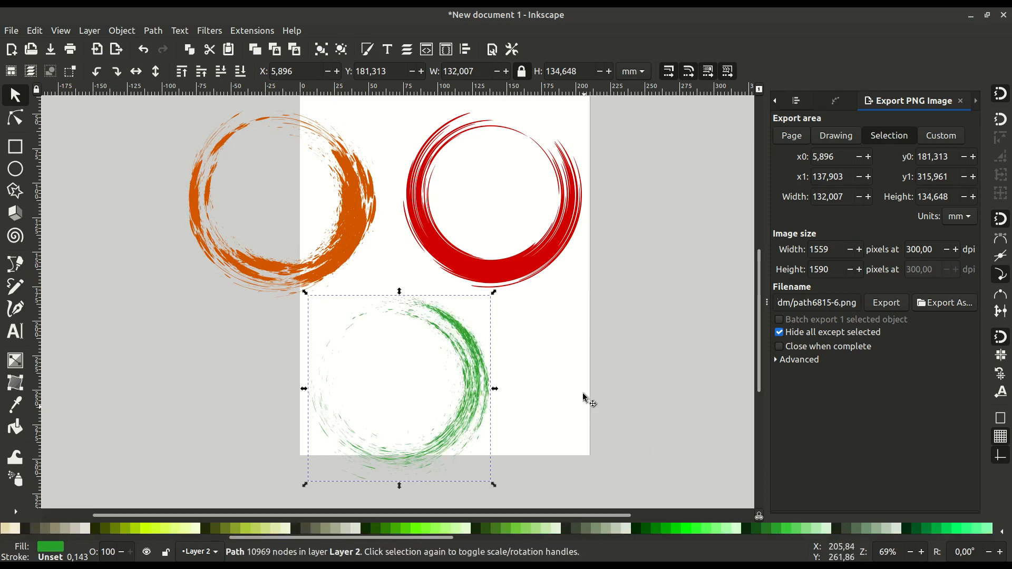
Move the orange circle about 20 mm further left and the red circle to about X 70 mm
drag(346, 230, 318, 230)
drag(419, 229, 466, 253)
ctrl+scroll(479, 245, up, 2)
drag(258, 261, 572, 323)
scroll(536, 245, down, 3)
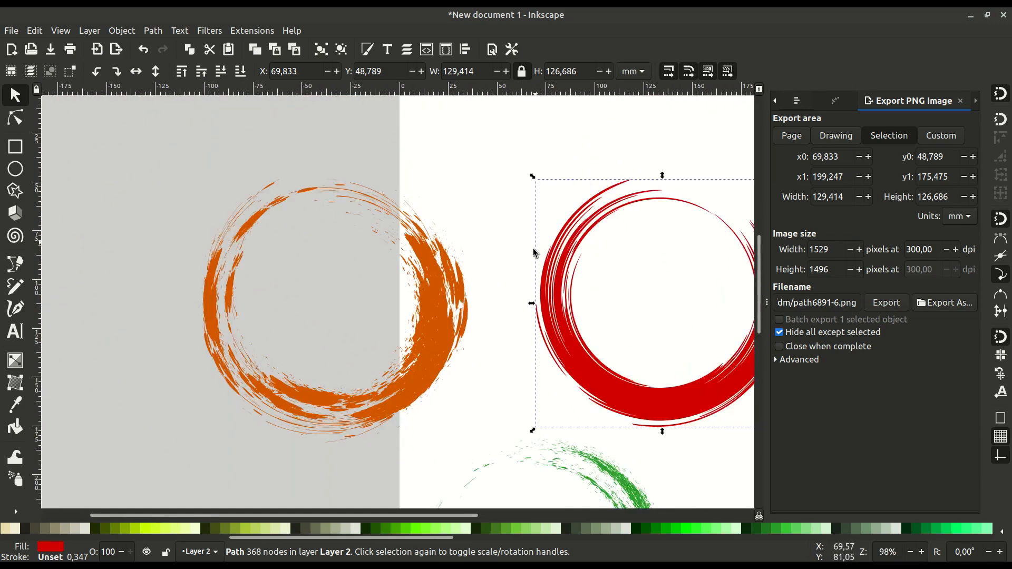